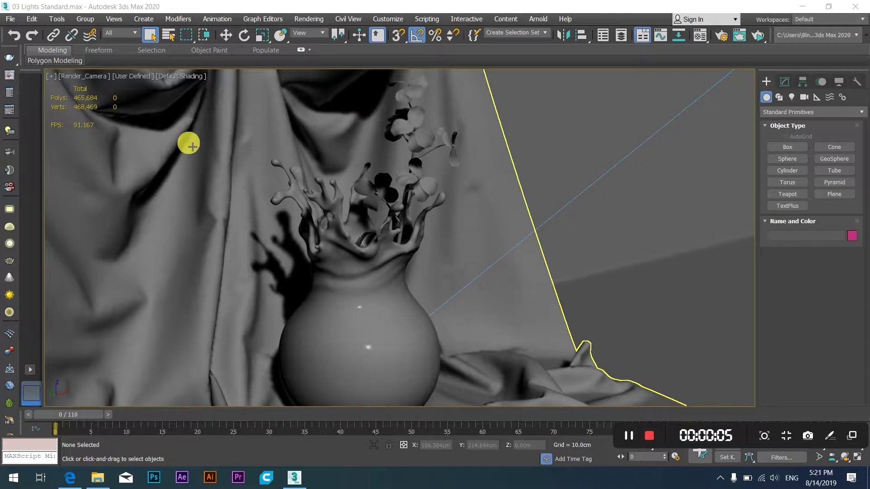
# Set the Render Setup target to Production Rendering Mode
pyautogui.click(720, 36)
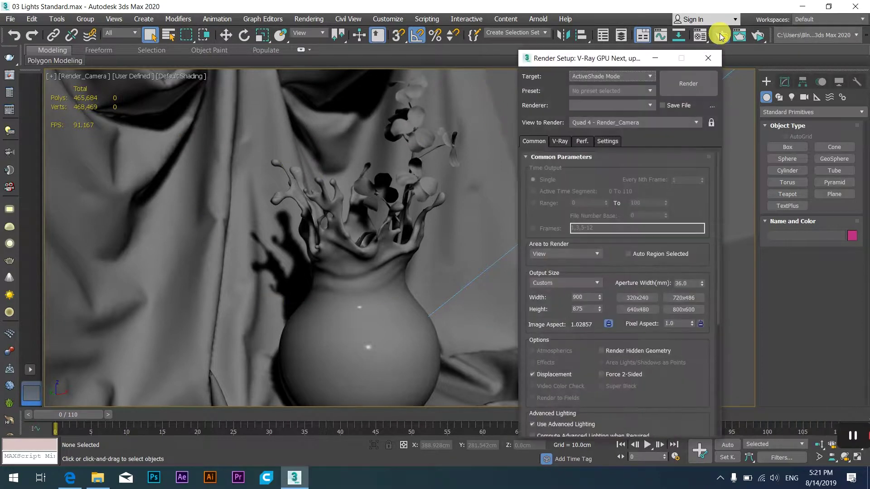
pyautogui.moveTo(619, 65); pyautogui.dragTo(537, 54)
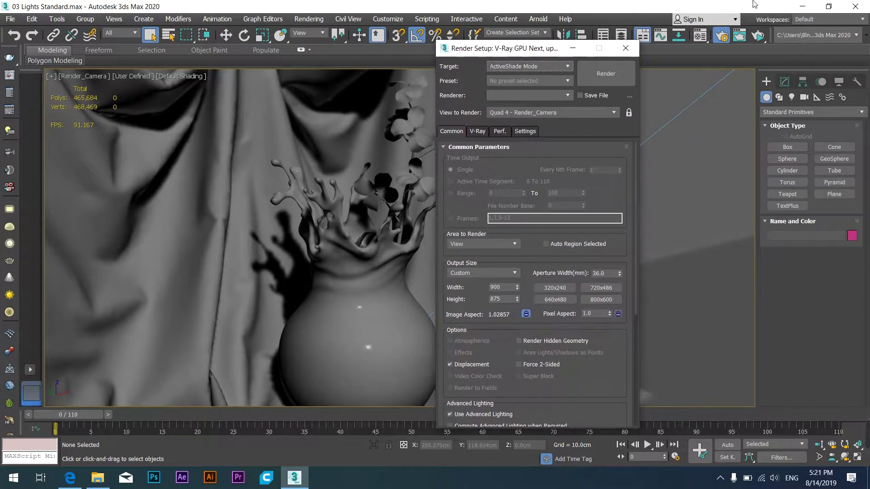
pyautogui.click(477, 131)
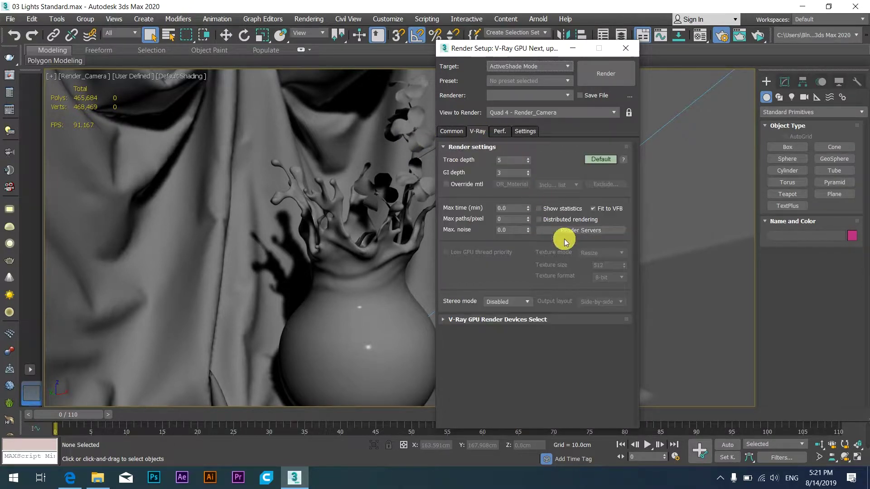
pyautogui.click(511, 67)
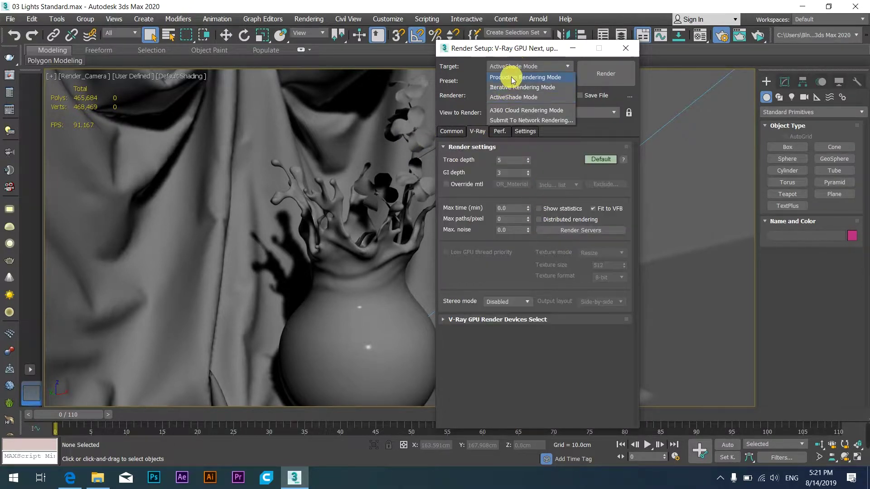
pyautogui.click(512, 78)
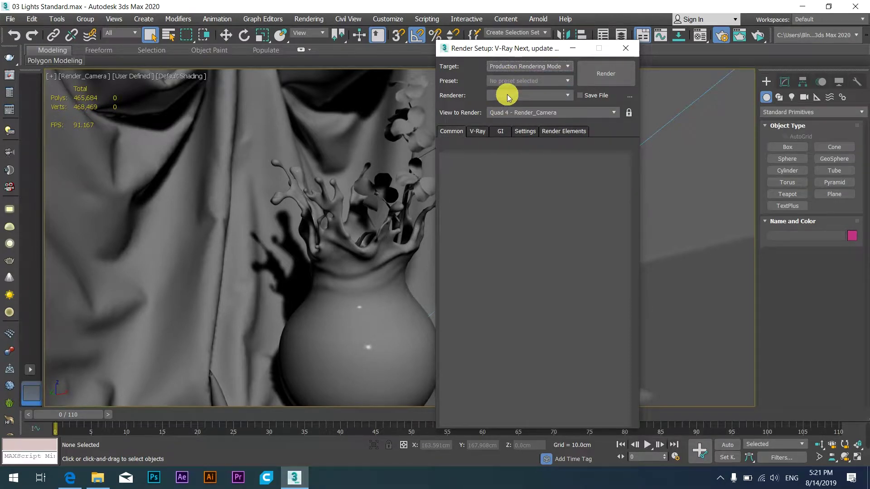
# Choose V-Ray Next as the renderer and start an interactive IPR render
pyautogui.click(507, 96)
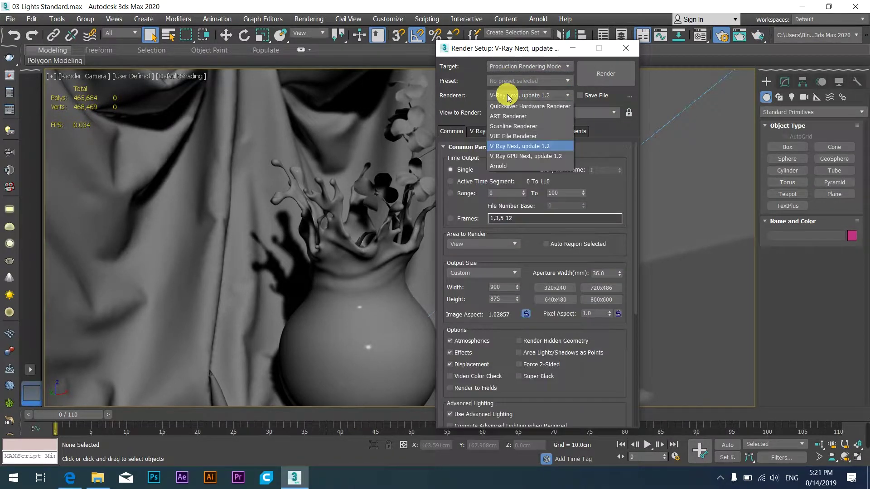
pyautogui.click(536, 147)
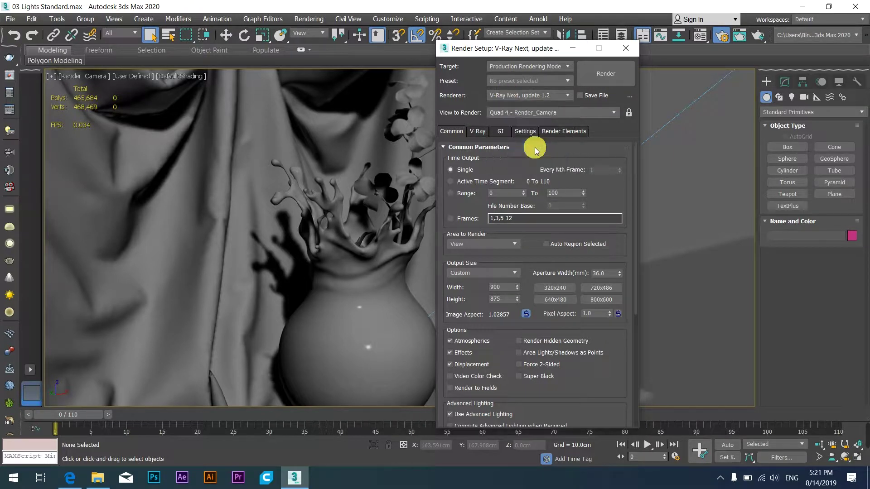
pyautogui.click(478, 131)
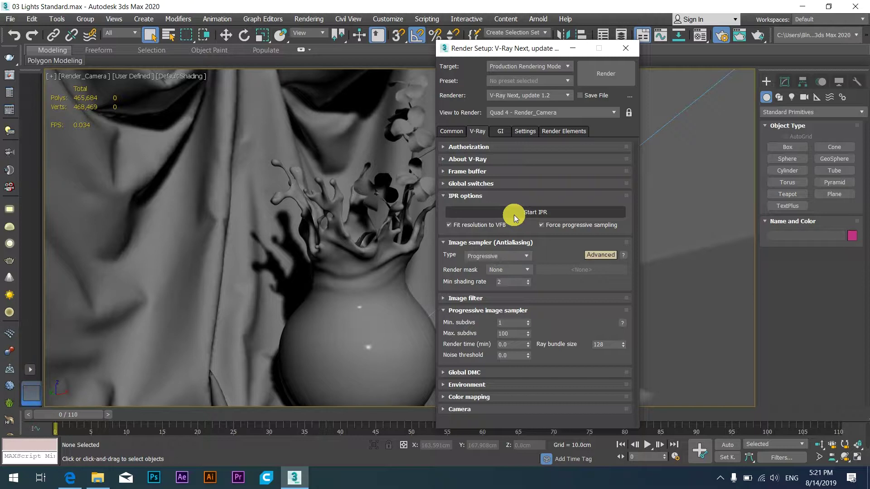
pyautogui.click(514, 215)
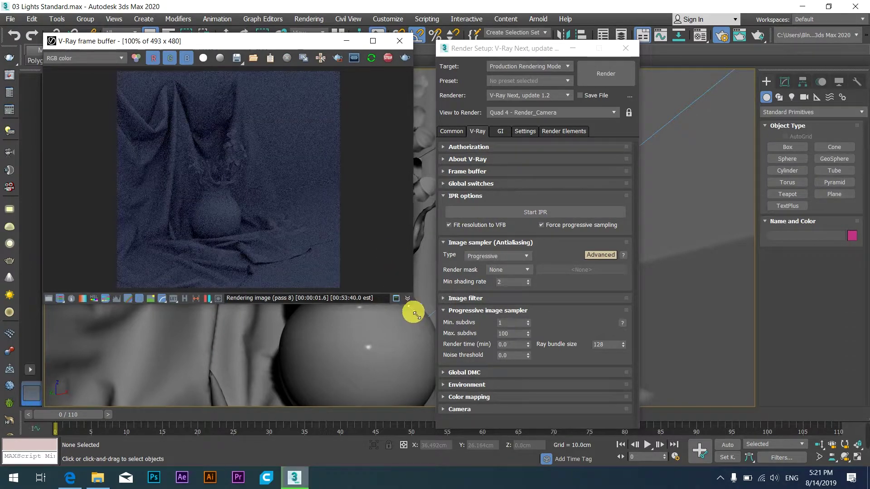
# Enlarge the V-Ray frame buffer to 720 x 700
pyautogui.moveTo(412, 309); pyautogui.dragTo(505, 400)
pyautogui.moveTo(243, 42); pyautogui.dragTo(193, 47)
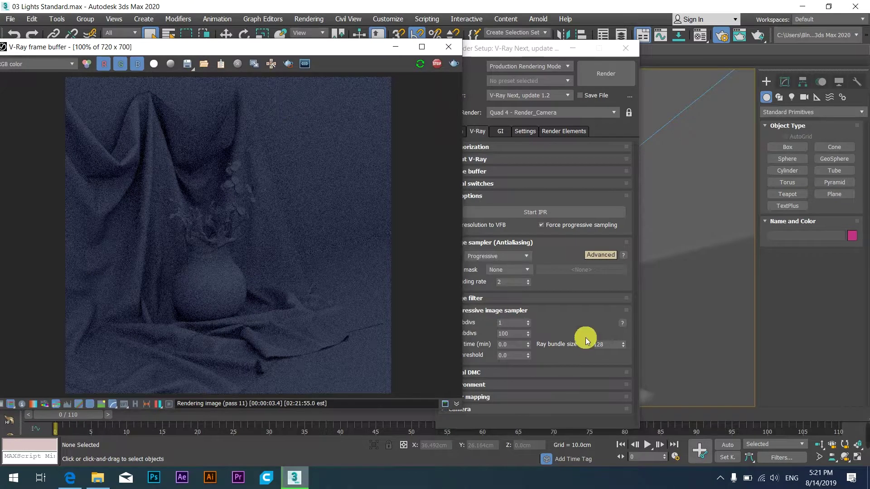
pyautogui.click(578, 289)
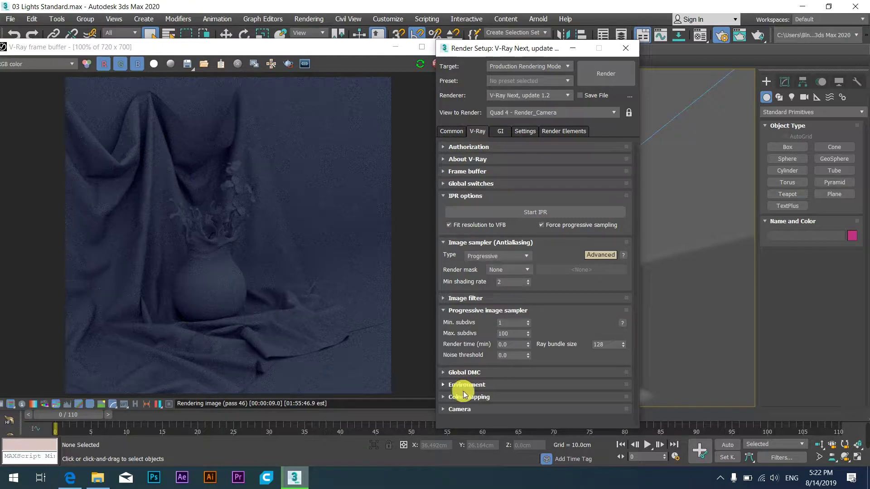
# Give the GI environment a light blue colour and minimize Render Setup
pyautogui.click(446, 387)
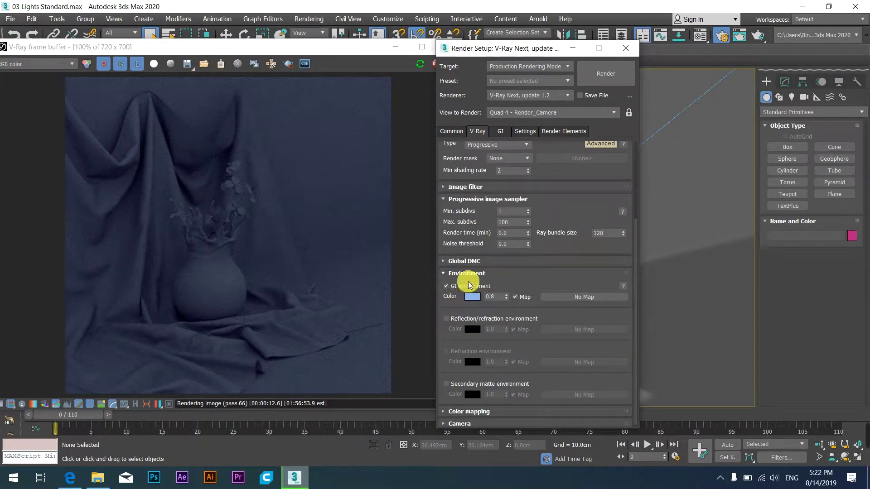
pyautogui.click(474, 297)
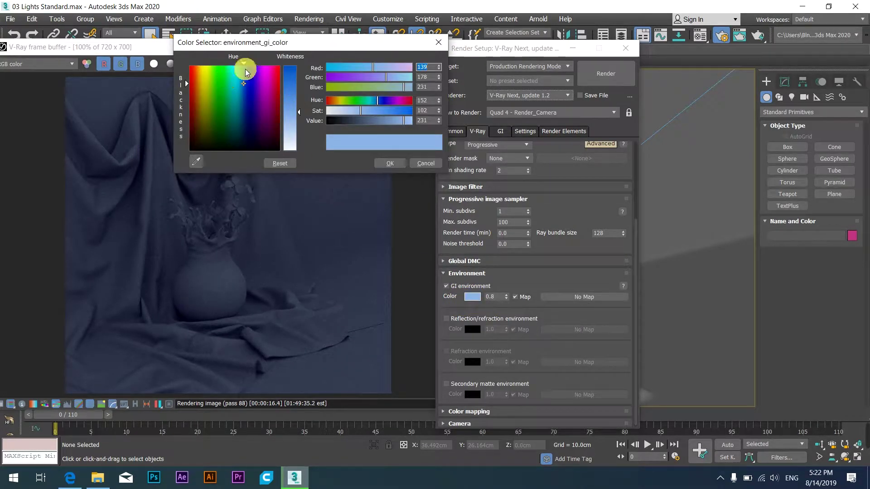
pyautogui.click(382, 164)
pyautogui.click(382, 164)
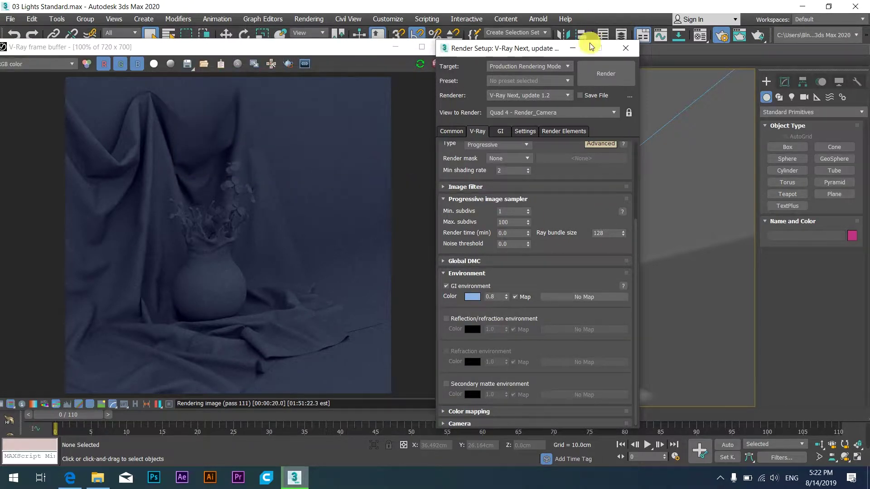
pyautogui.click(572, 48)
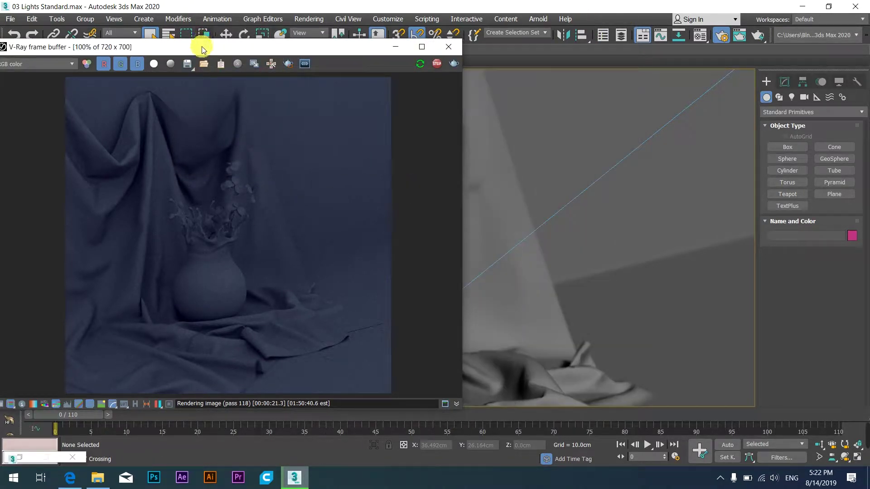
pyautogui.moveTo(202, 48)
pyautogui.mouseDown()
pyautogui.moveTo(521, 346)
pyautogui.moveTo(437, 344)
pyautogui.moveTo(355, 78)
pyautogui.moveTo(287, 43)
pyautogui.moveTo(298, 95)
pyautogui.mouseUp()
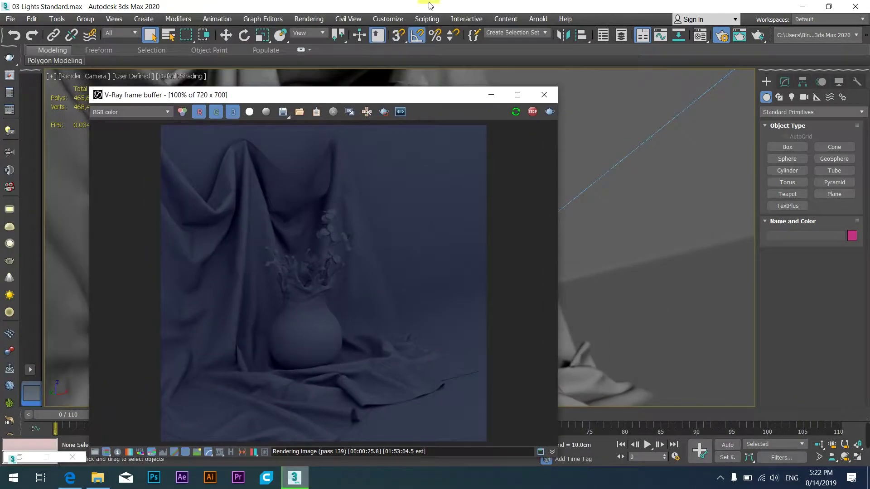
# Switch on Spot001 in the V-Ray Light Lister to warmly light the vase
pyautogui.click(9, 132)
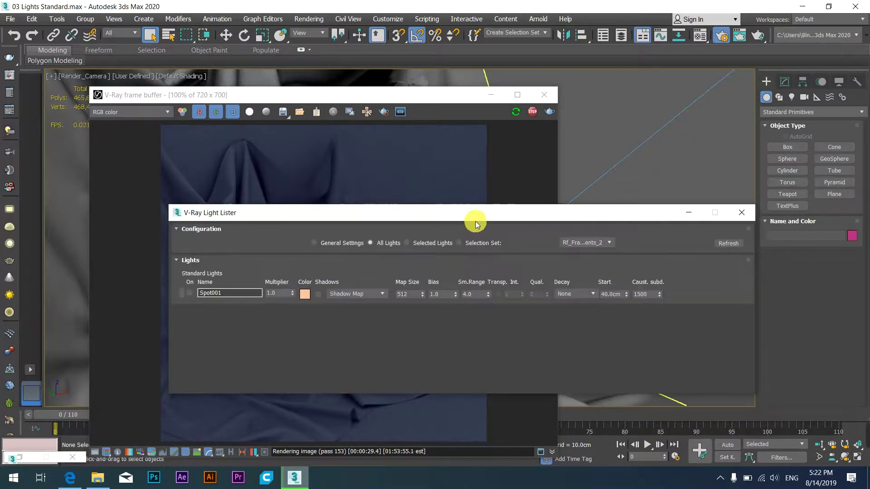
pyautogui.moveTo(433, 216); pyautogui.dragTo(482, 186)
pyautogui.click(238, 262)
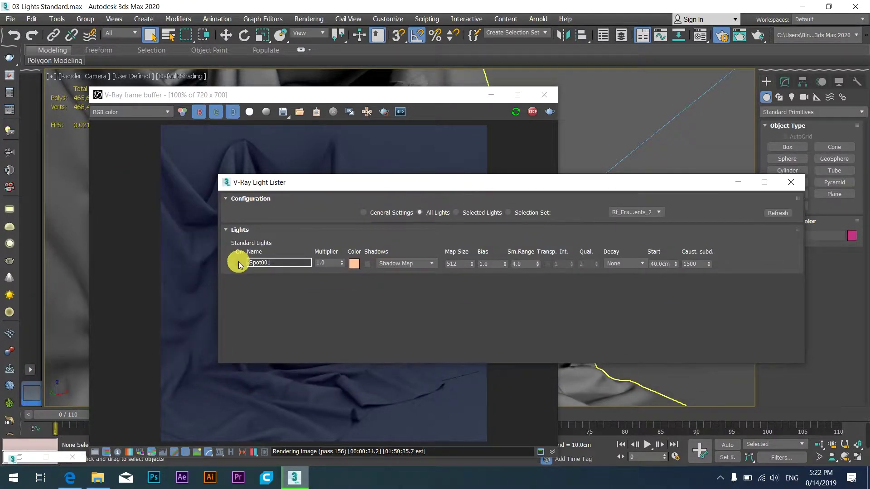
pyautogui.click(790, 182)
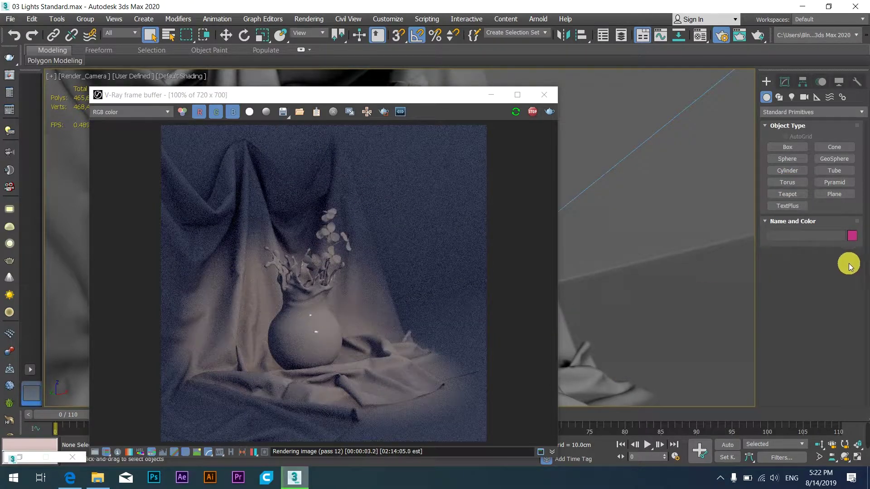
pyautogui.click(793, 92)
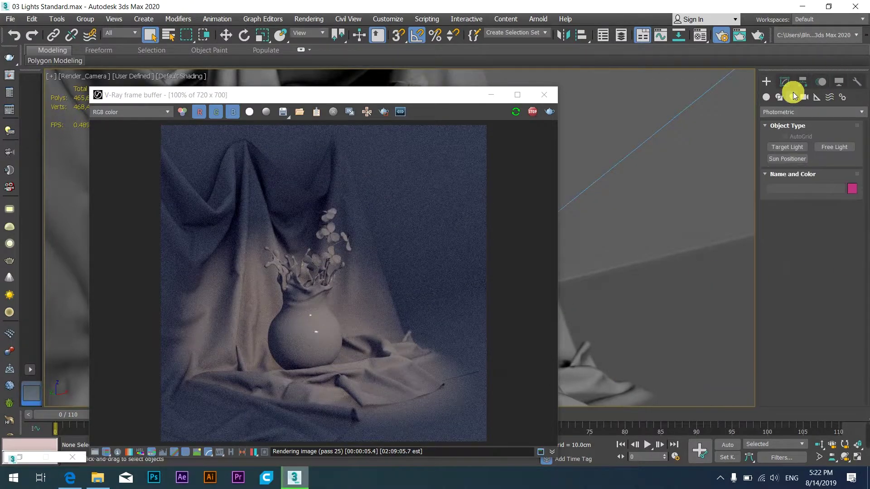
# Try placing a standard Target Spot light, then undo it
pyautogui.click(781, 112)
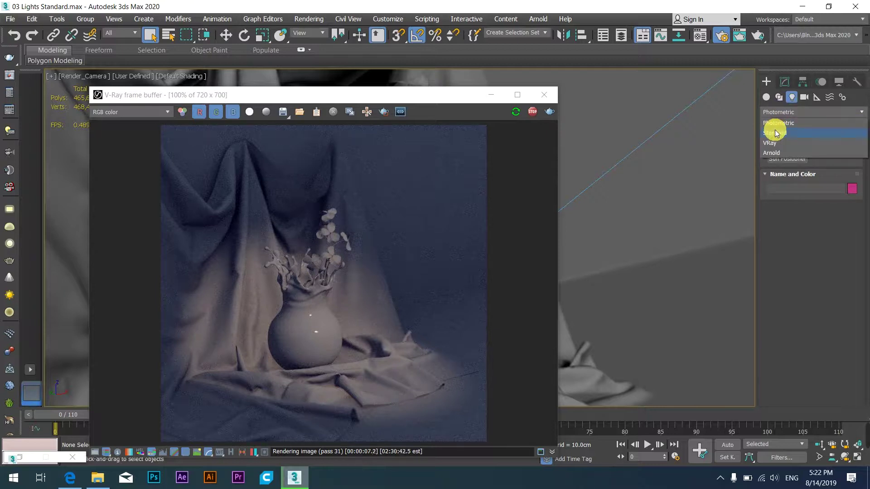
pyautogui.click(775, 132)
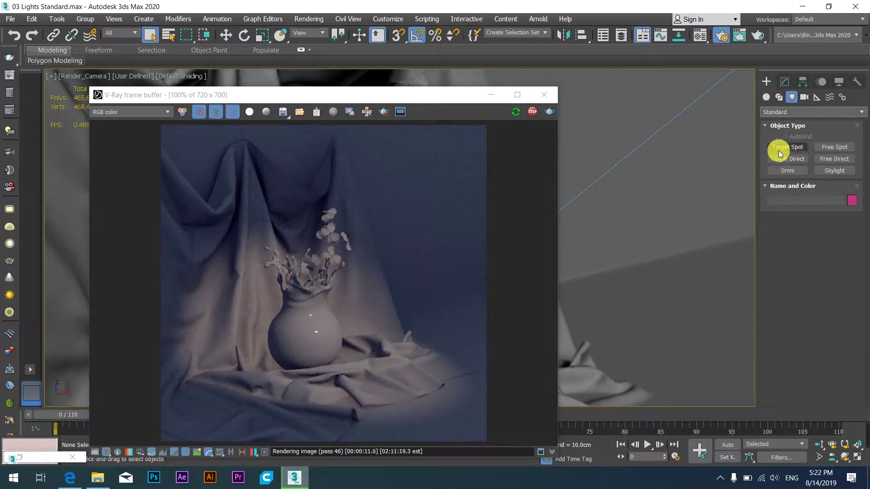
pyautogui.moveTo(714, 179); pyautogui.dragTo(642, 236)
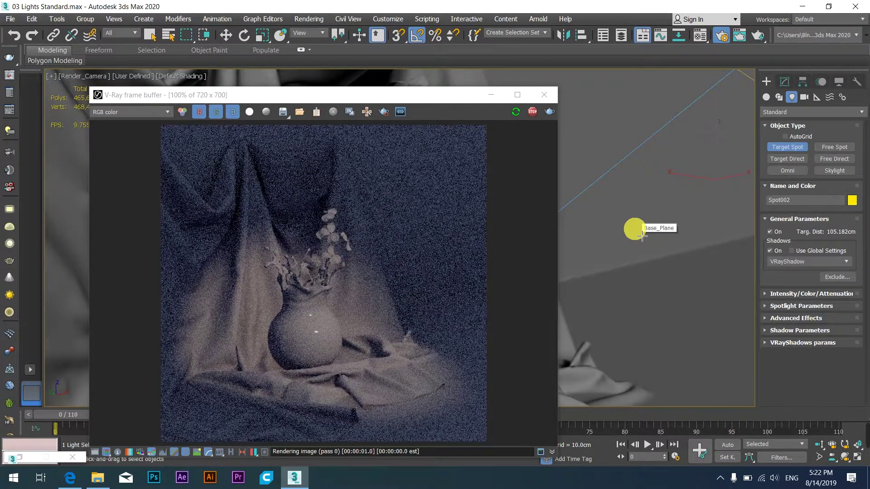
pyautogui.hotkey('ctrl', 'z')
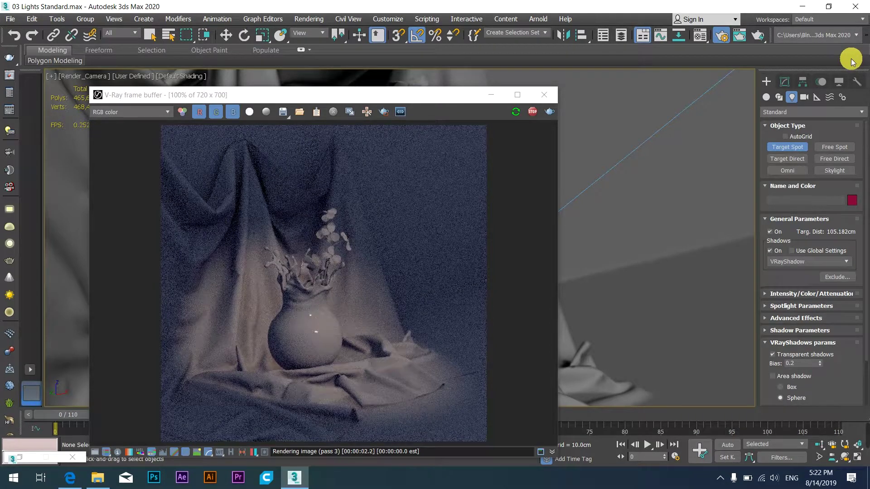
# Select Spot001 from the object list and show its parameters in the Modify panel
pyautogui.press('h')
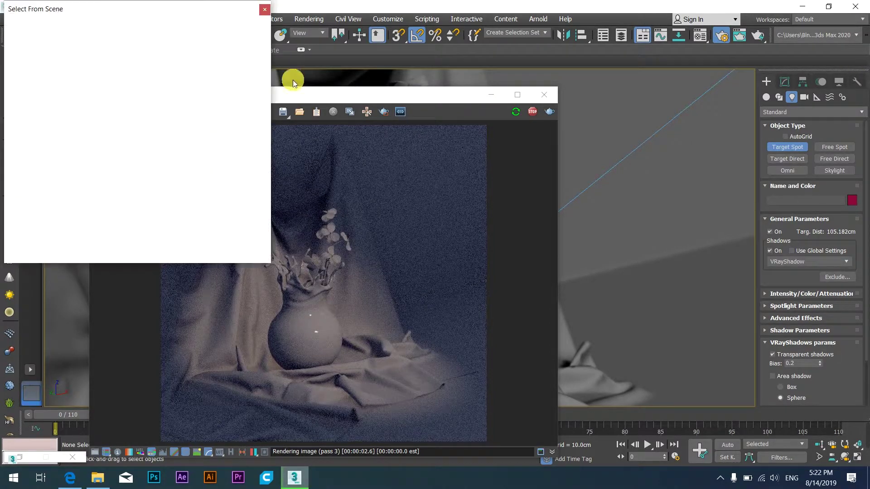
pyautogui.doubleClick(45, 98)
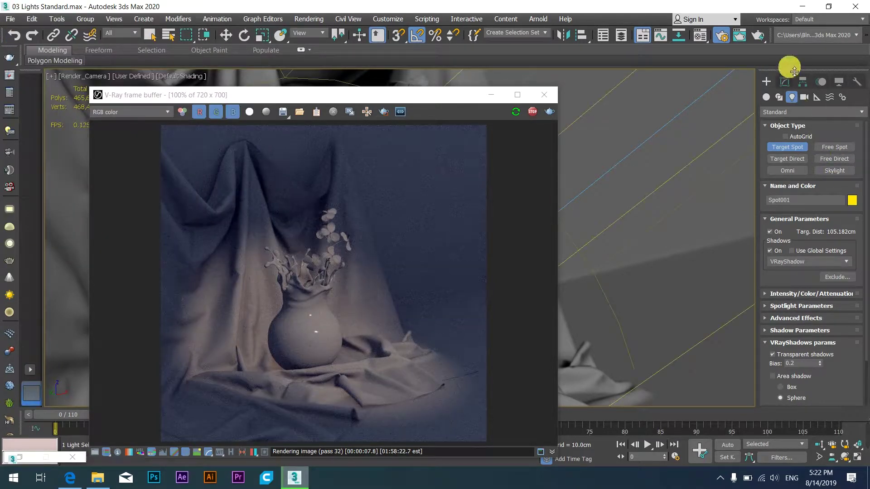
pyautogui.click(783, 82)
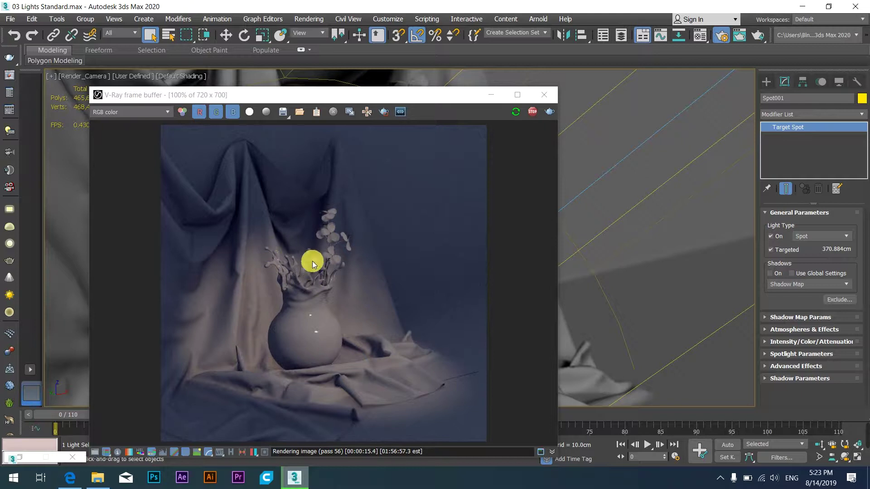
# Turn on Spot001's shadows with VRayShadow type, restarting the IPR render
pyautogui.click(771, 273)
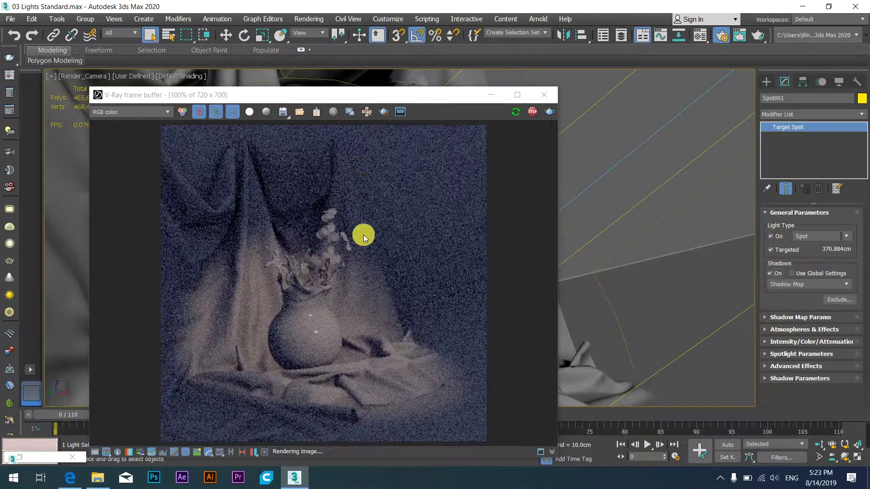
pyautogui.click(532, 112)
pyautogui.click(515, 111)
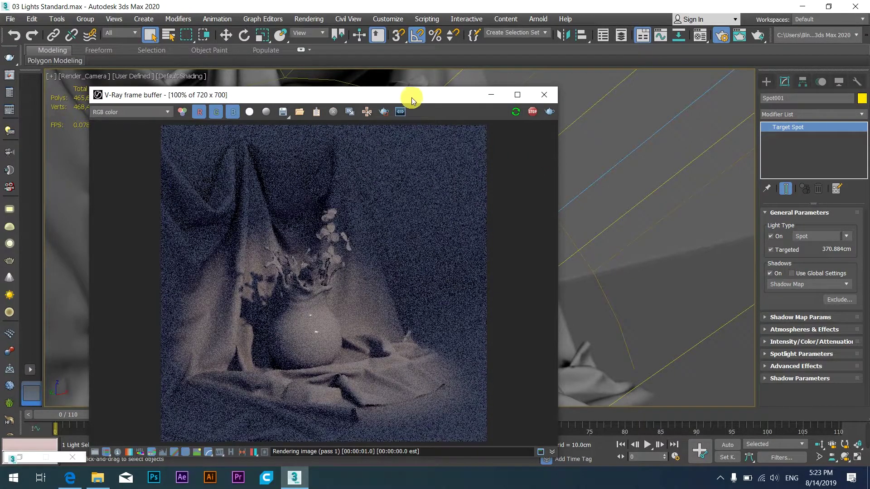
pyautogui.moveTo(412, 97); pyautogui.dragTo(389, 63)
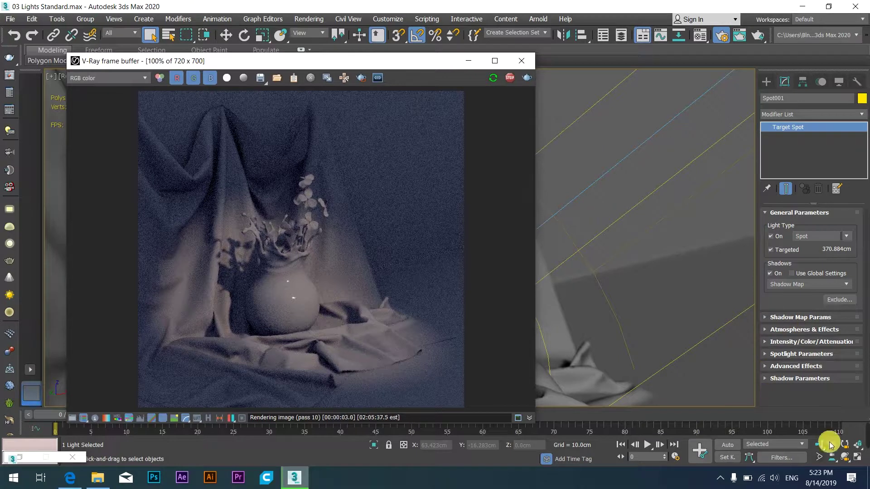
pyautogui.click(782, 285)
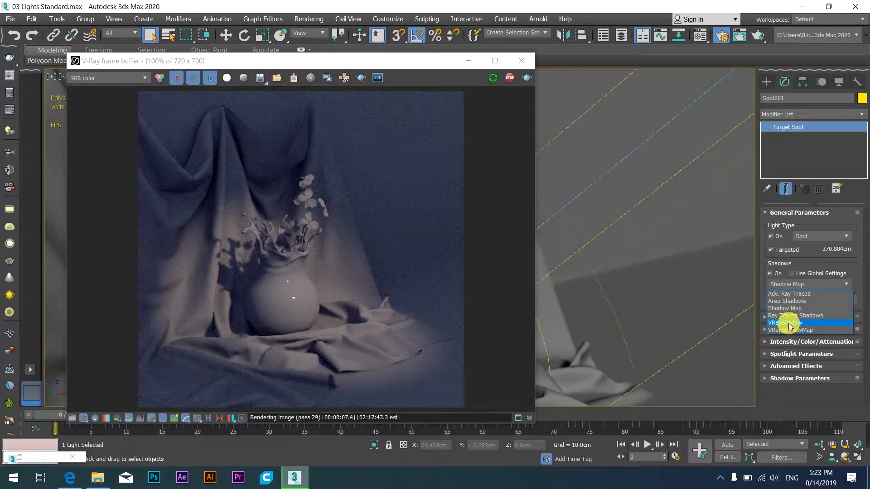
pyautogui.click(790, 323)
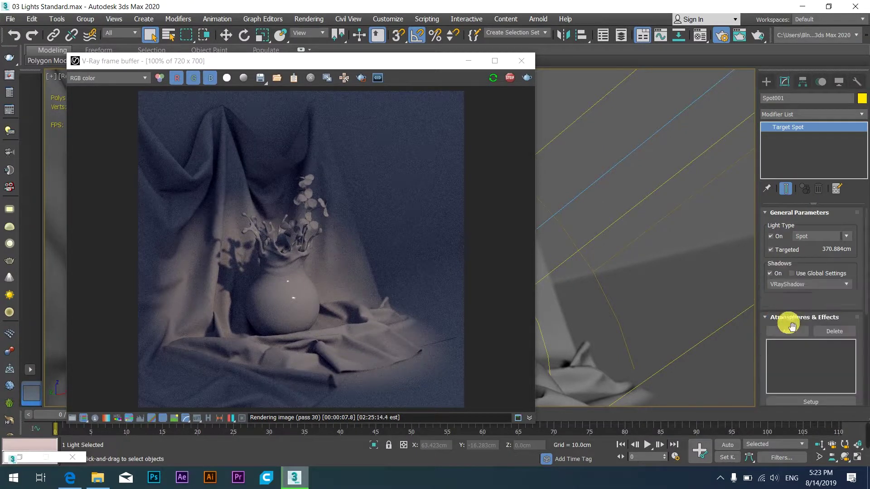
# Raise Spot001's intensity multiplier to 4.104
pyautogui.click(768, 317)
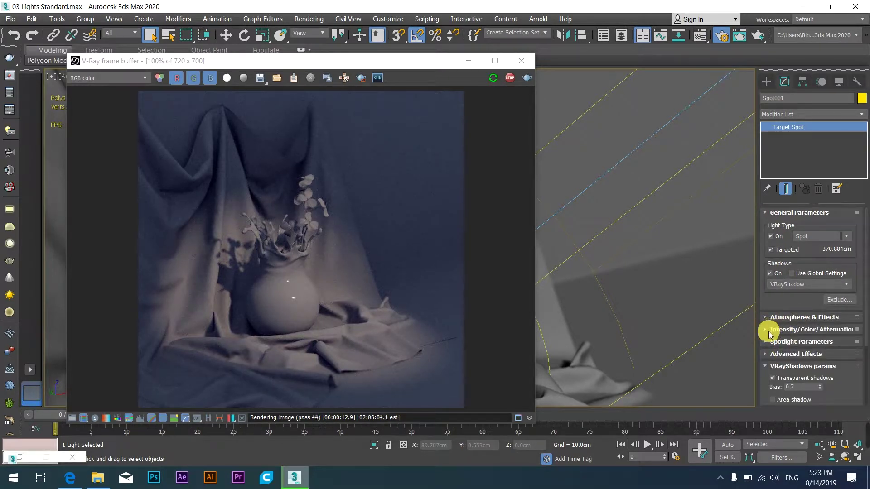
pyautogui.click(769, 330)
pyautogui.moveTo(771, 330); pyautogui.dragTo(763, 271)
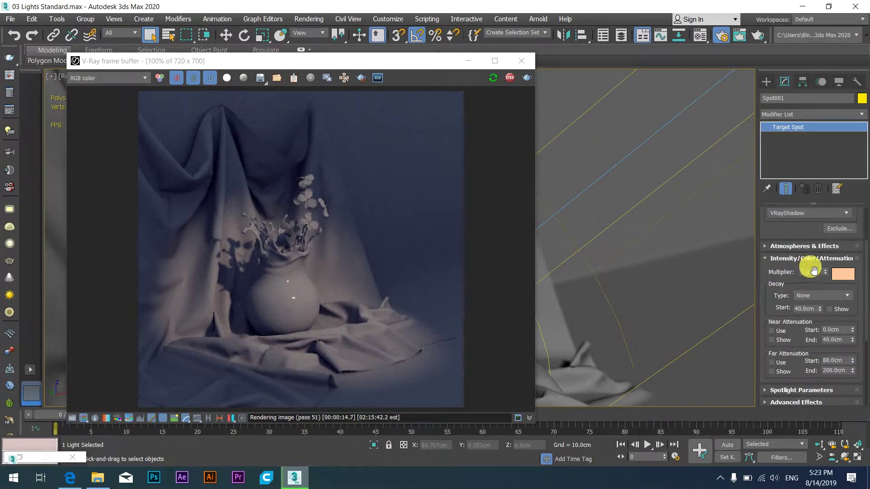
pyautogui.moveTo(826, 273); pyautogui.dragTo(823, 219)
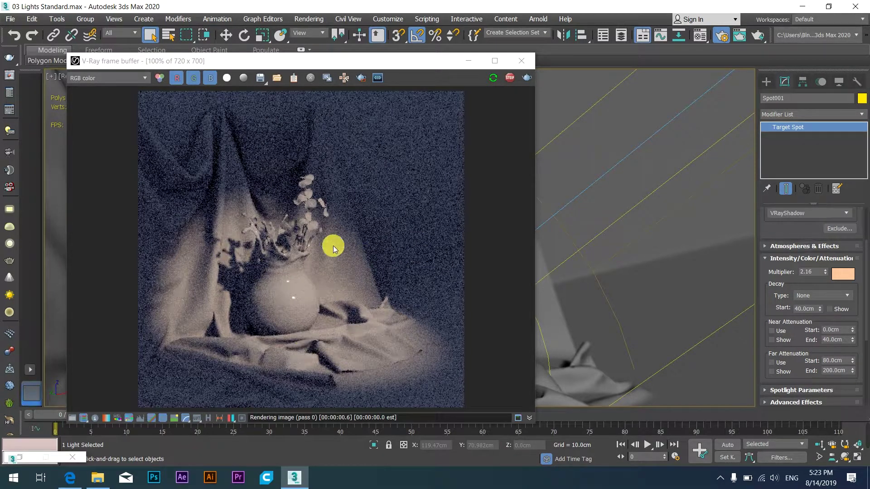
pyautogui.moveTo(826, 272); pyautogui.dragTo(826, 228)
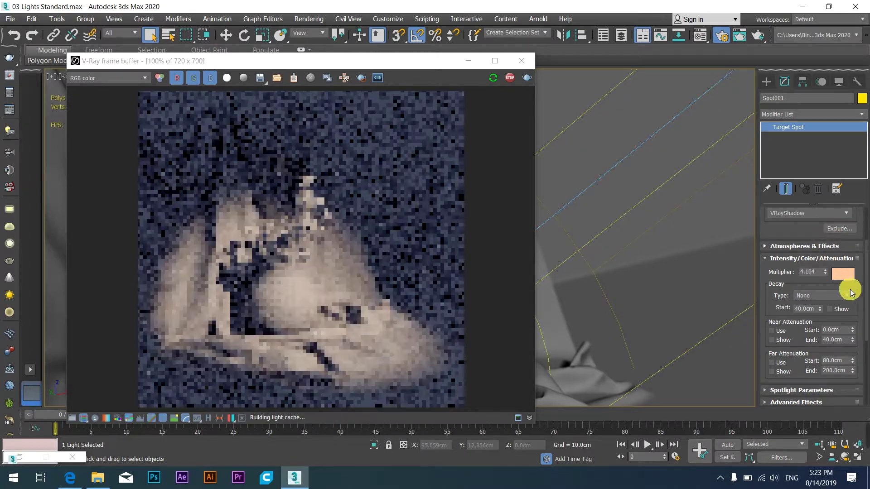
# Test lavender and yellow-green light colours, then cancel to keep the warm peach
pyautogui.click(842, 274)
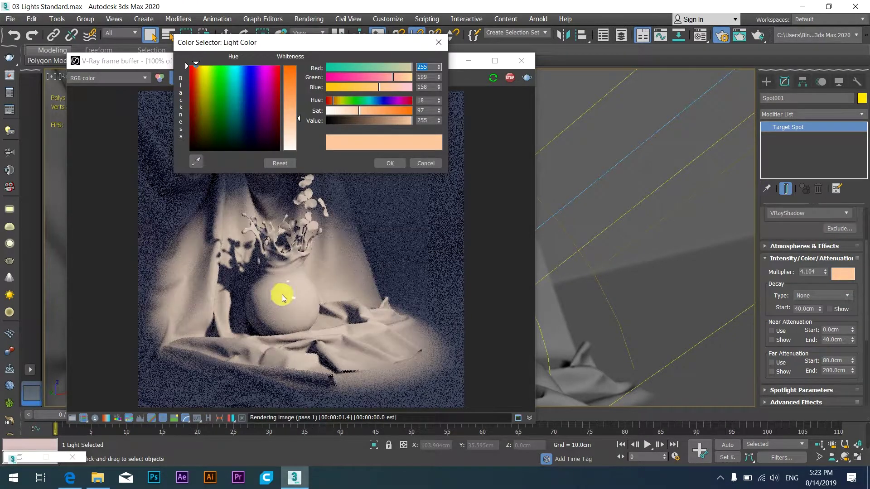
pyautogui.click(234, 79)
pyautogui.click(252, 85)
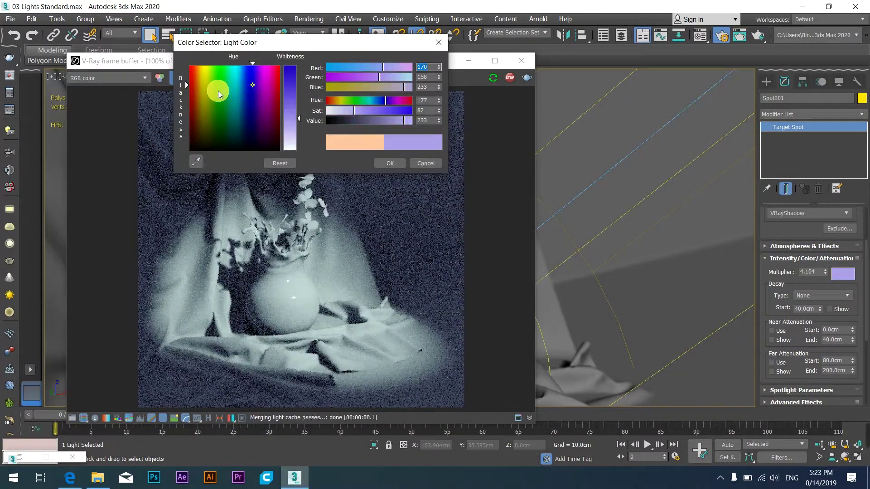
pyautogui.click(209, 71)
pyautogui.click(431, 162)
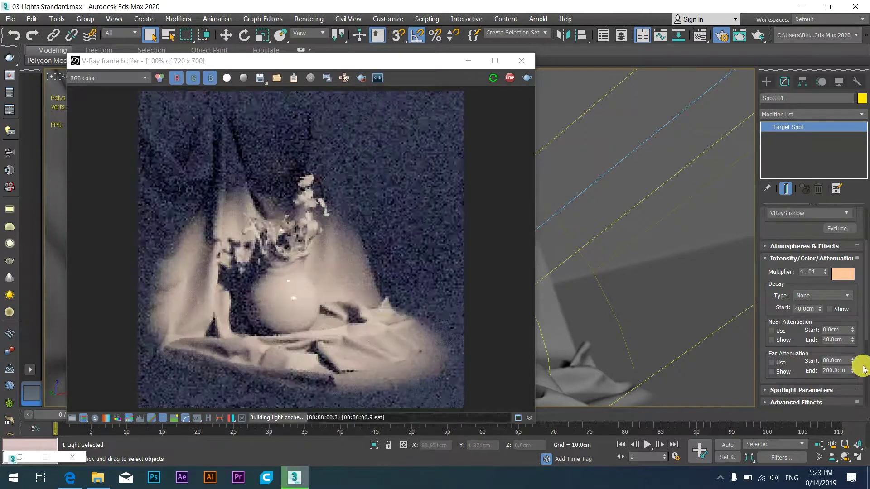
# Raise Spot001's intensity multiplier further to 4.843
pyautogui.moveTo(825, 271); pyautogui.dragTo(825, 258)
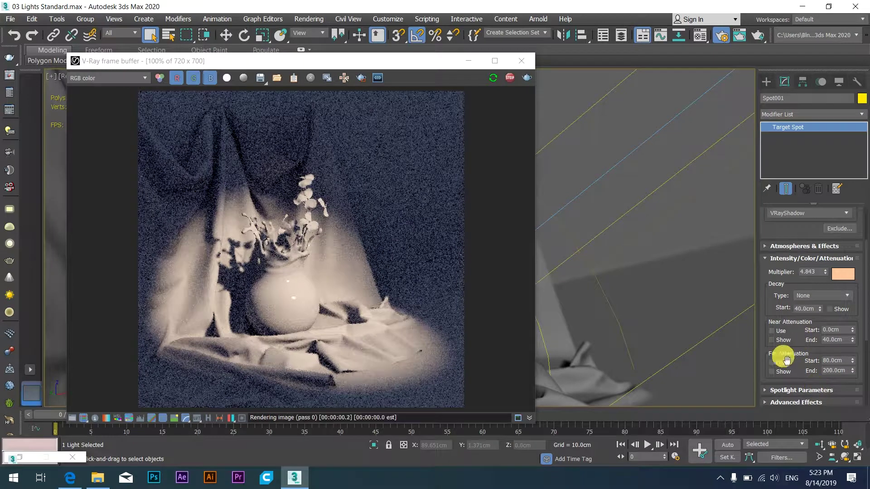
pyautogui.scroll(-2, 784, 358)
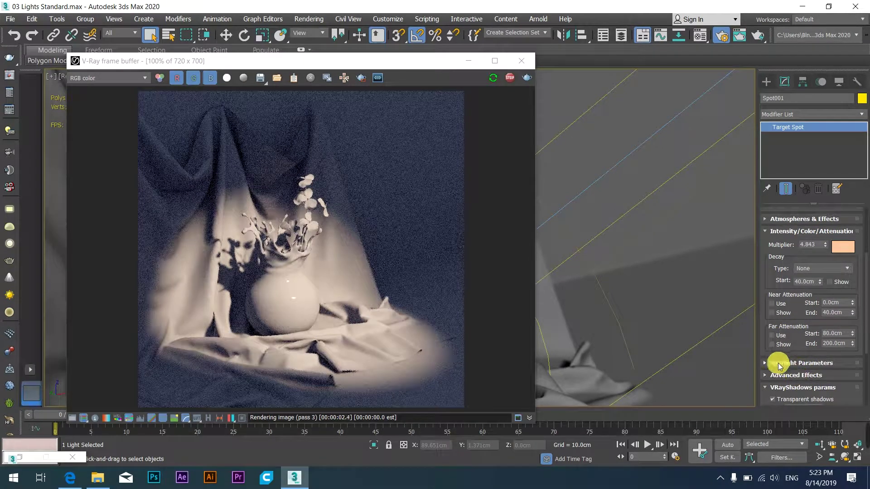
pyautogui.click(767, 365)
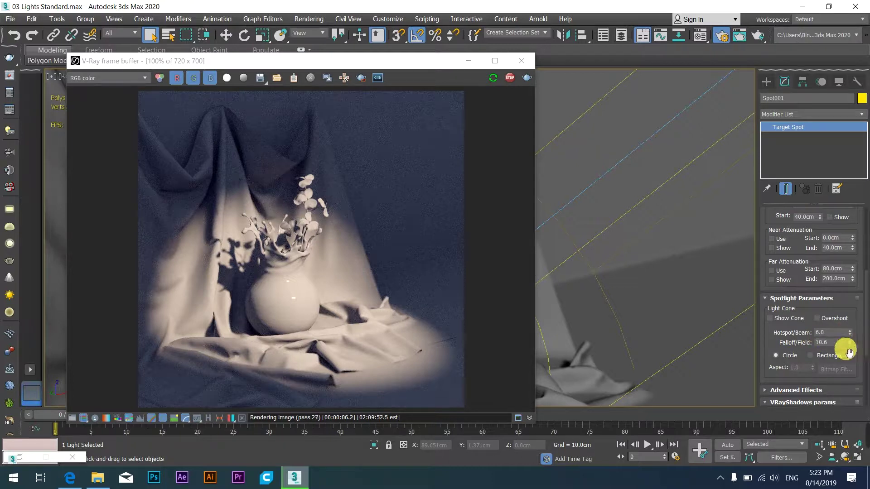
# Give Spot001 a 5.1 hotspot, 9.7 falloff and a rectangular beam
pyautogui.moveTo(850, 342); pyautogui.dragTo(851, 349)
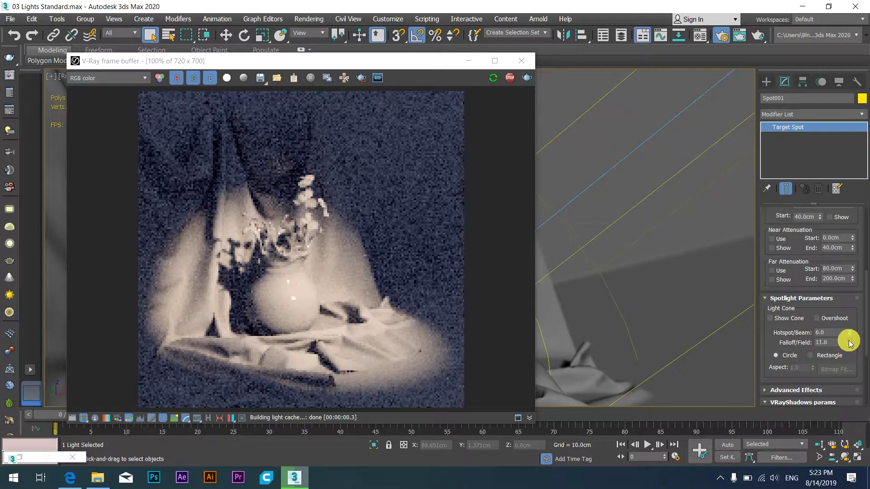
pyautogui.moveTo(851, 349); pyautogui.dragTo(853, 341)
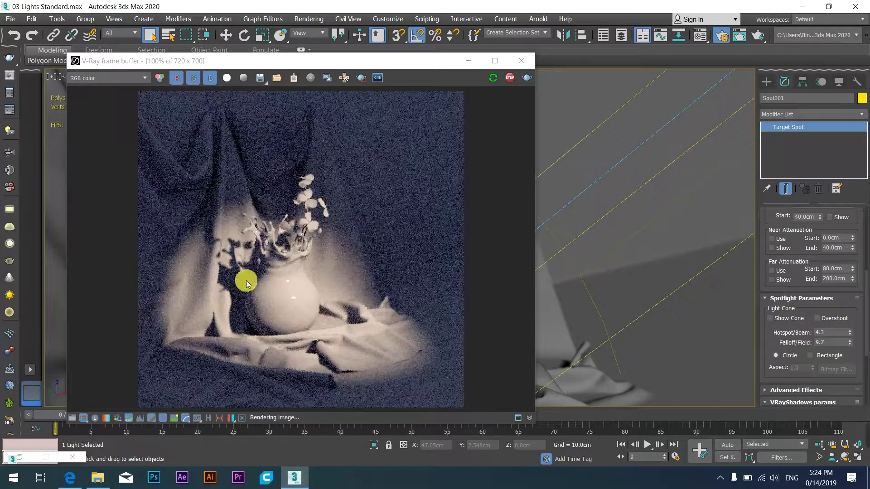
pyautogui.click(849, 338)
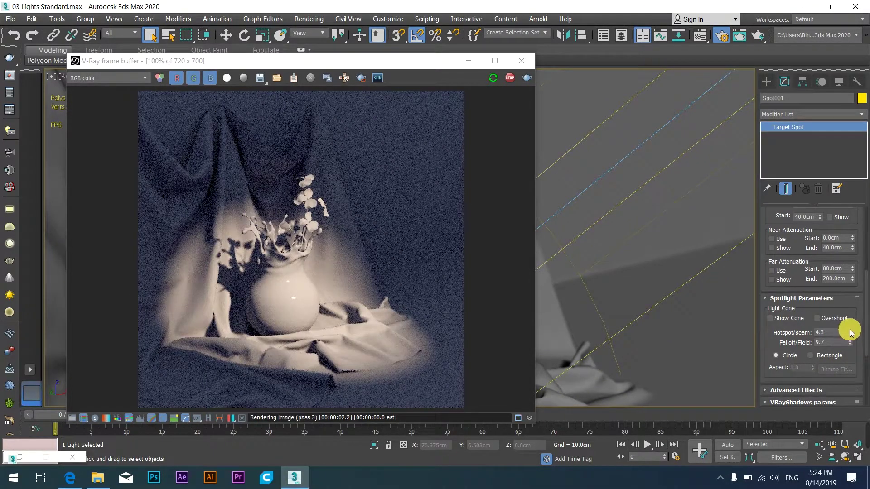
pyautogui.moveTo(850, 333); pyautogui.dragTo(849, 330)
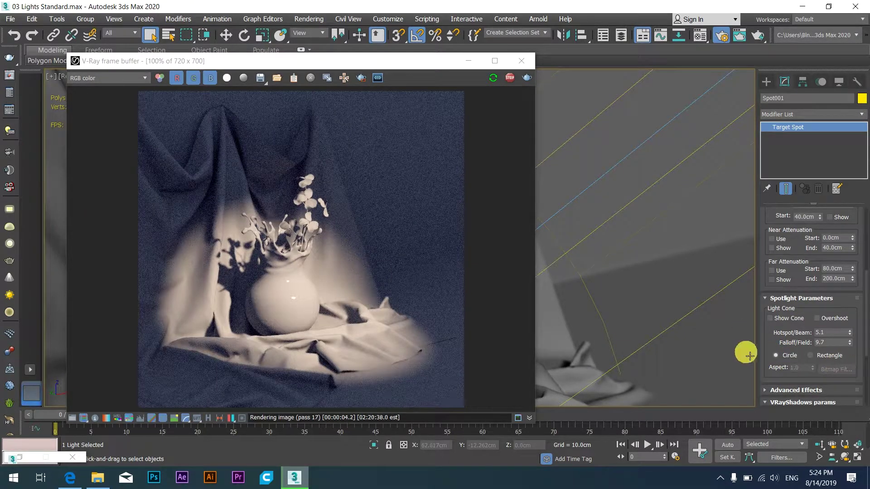
pyautogui.click(810, 356)
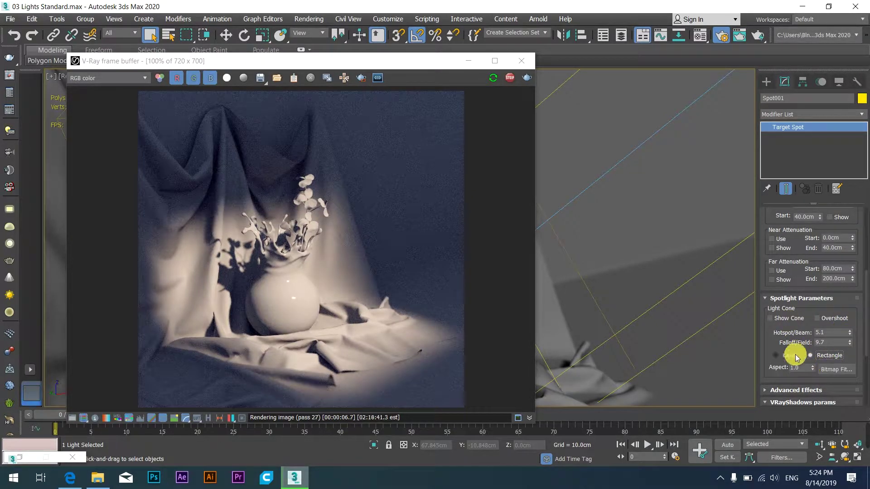
pyautogui.scroll(1, 786, 347)
pyautogui.scroll(2, 787, 353)
pyautogui.scroll(2, 786, 360)
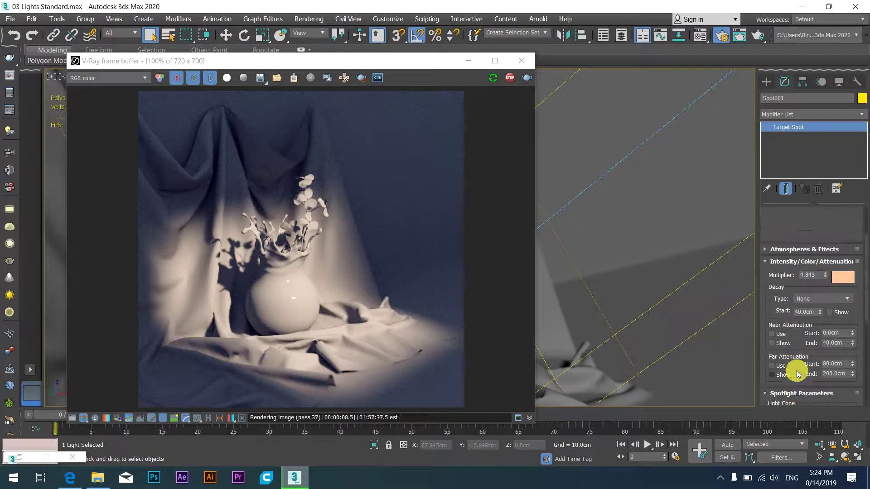
pyautogui.scroll(1, 787, 358)
pyautogui.scroll(-2, 472, 283)
pyautogui.scroll(3, 835, 334)
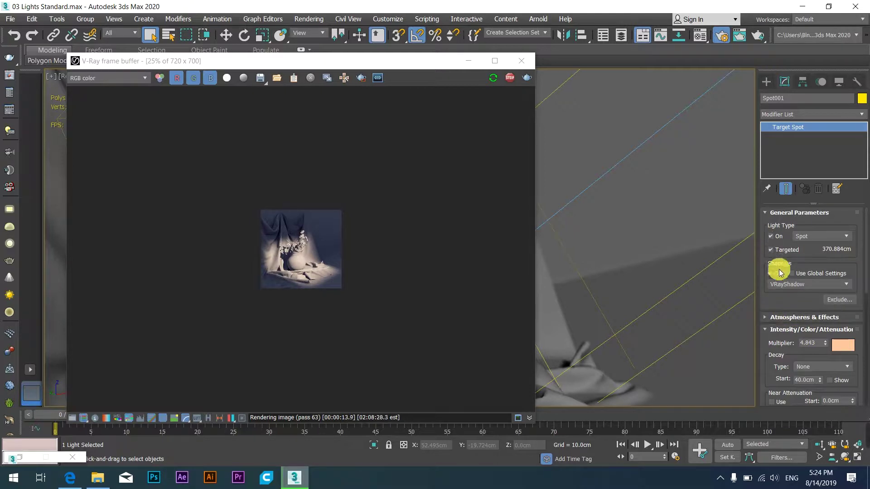
# Collapse the spotlight rollouts, reach VRayShadows params, and enable Area shadow
pyautogui.click(796, 286)
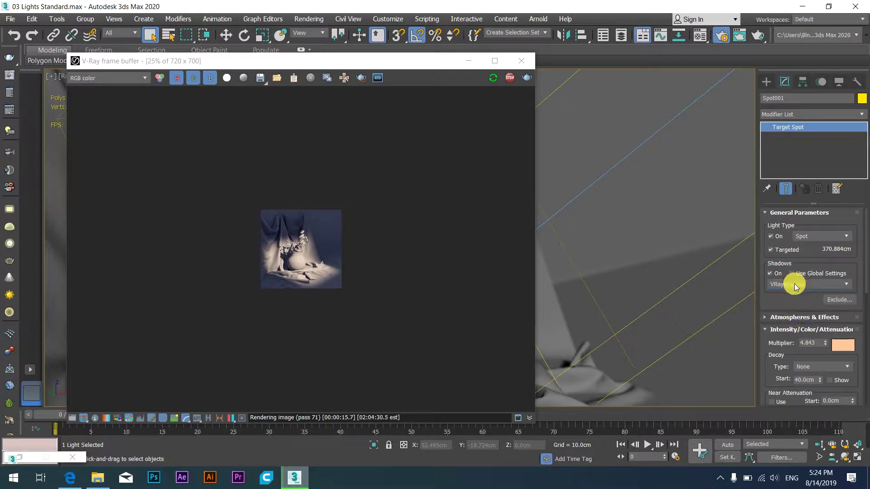
pyautogui.click(772, 331)
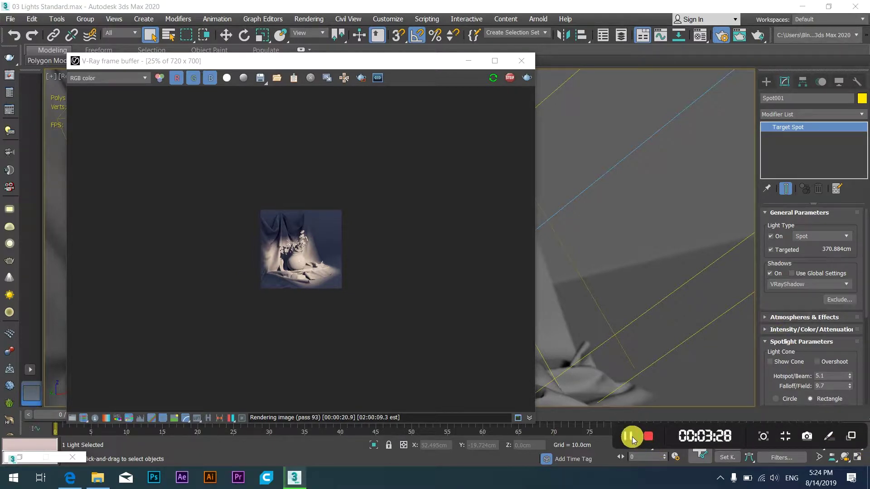
pyautogui.click(791, 341)
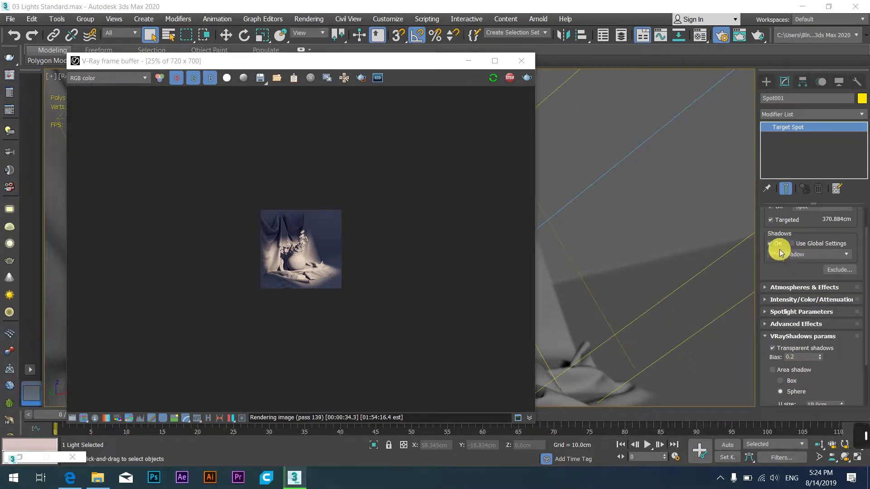
pyautogui.scroll(-2, 819, 351)
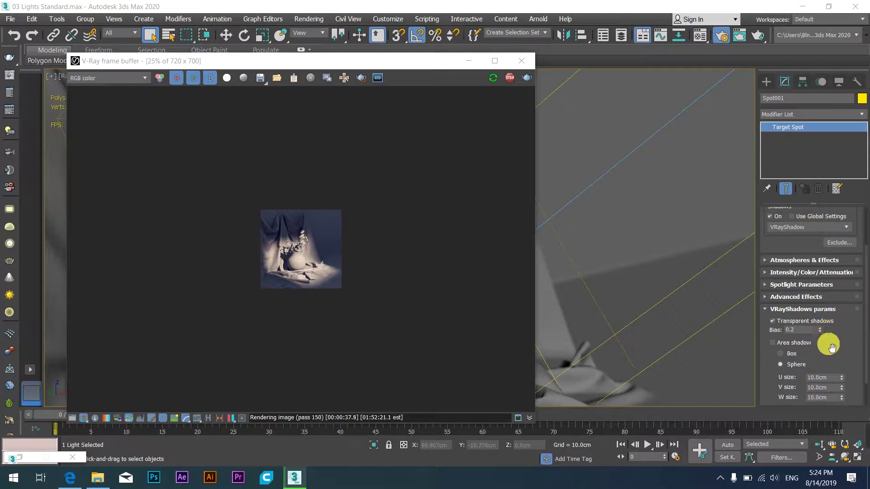
pyautogui.scroll(-2, 829, 334)
pyautogui.scroll(-1, 831, 333)
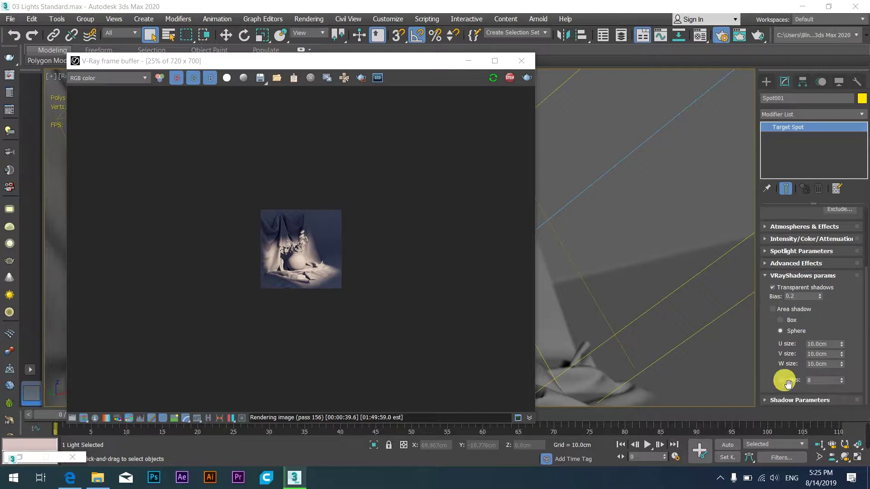
pyautogui.click(774, 310)
# Try larger spherical area shadow U, V and W sizes and restart the render
pyautogui.scroll(3, 268, 270)
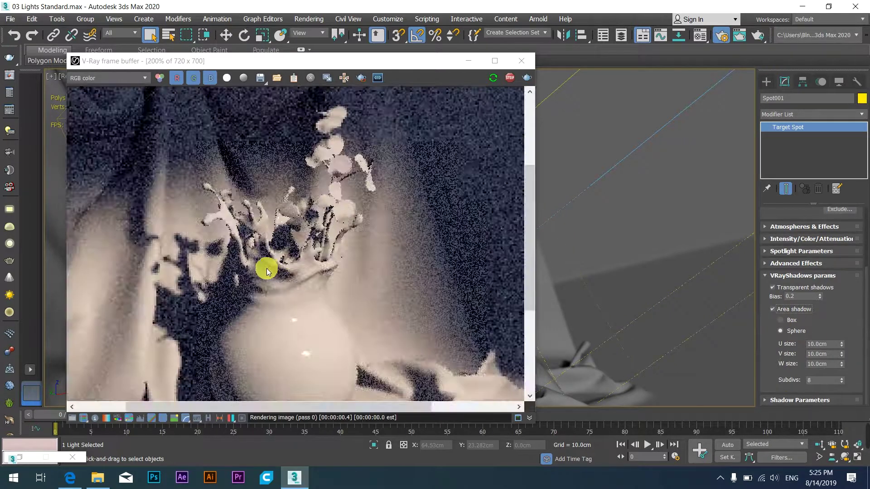
pyautogui.scroll(-1, 268, 267)
pyautogui.moveTo(843, 346); pyautogui.dragTo(841, 332)
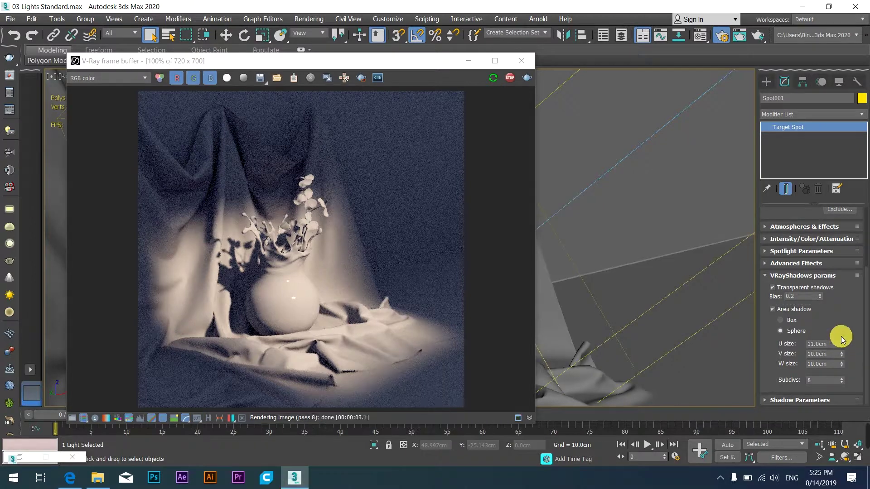
pyautogui.moveTo(843, 340)
pyautogui.mouseDown()
pyautogui.moveTo(843, 347)
pyautogui.moveTo(839, 341)
pyautogui.mouseUp()
pyautogui.click(842, 362)
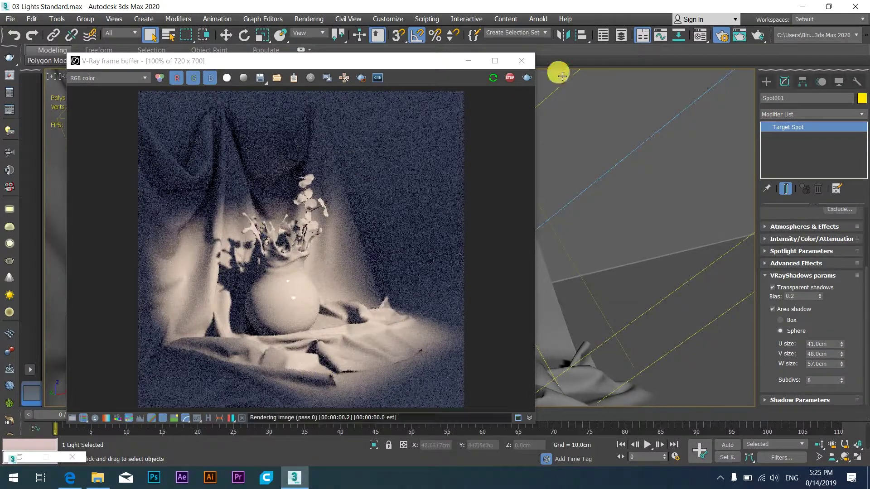
pyautogui.click(508, 78)
pyautogui.click(489, 79)
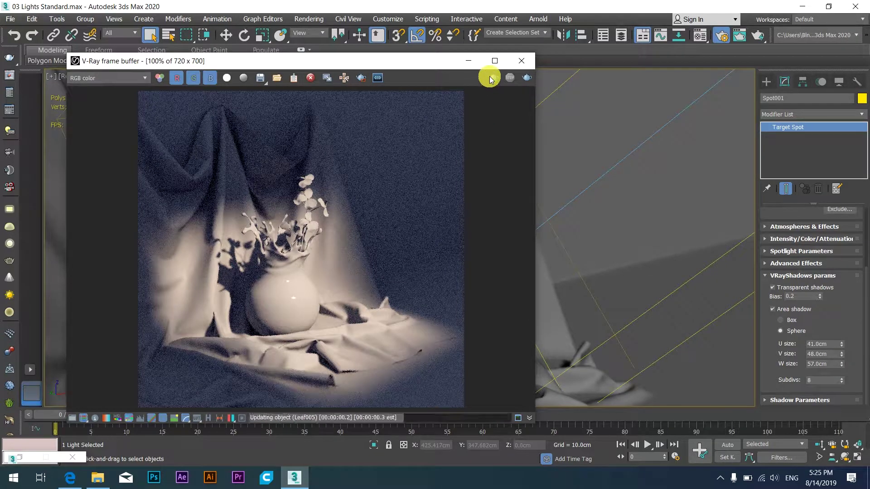
pyautogui.scroll(1, 263, 271)
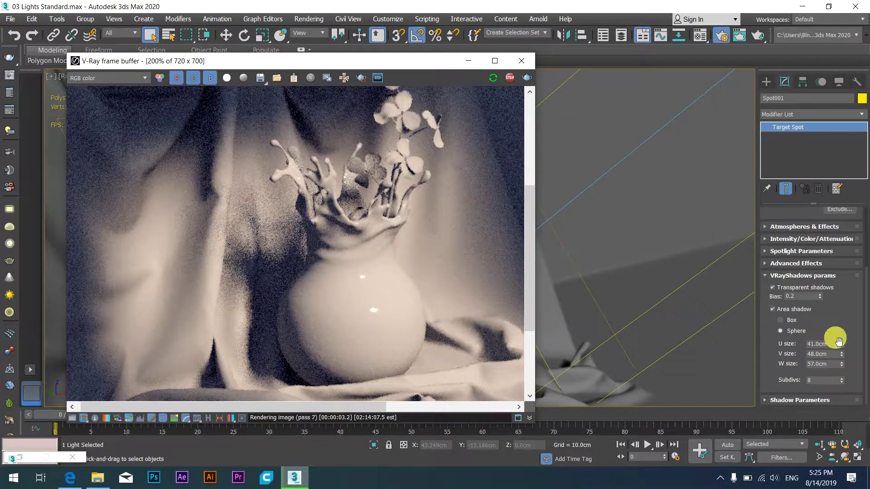
# Set the area shadow U, V and W sizes to 10.0cm
pyautogui.doubleClick(819, 345)
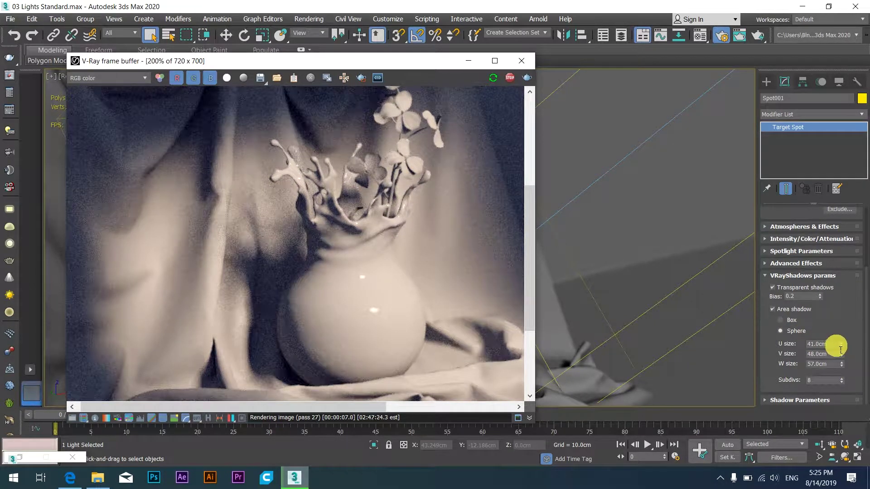
pyautogui.moveTo(840, 350); pyautogui.dragTo(775, 351)
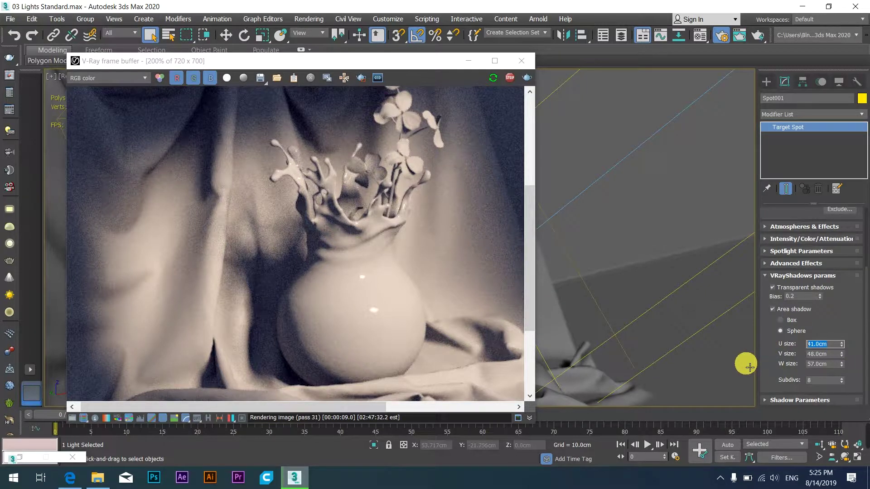
pyautogui.write('10')
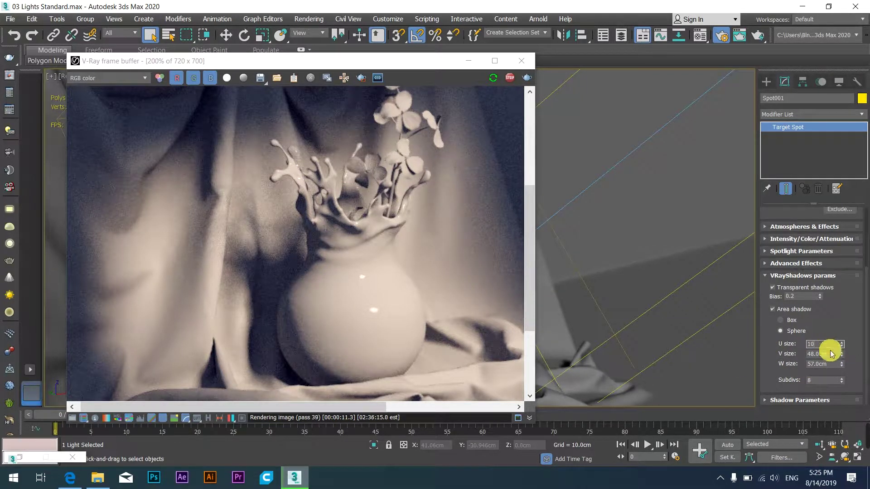
pyautogui.press('Tab')
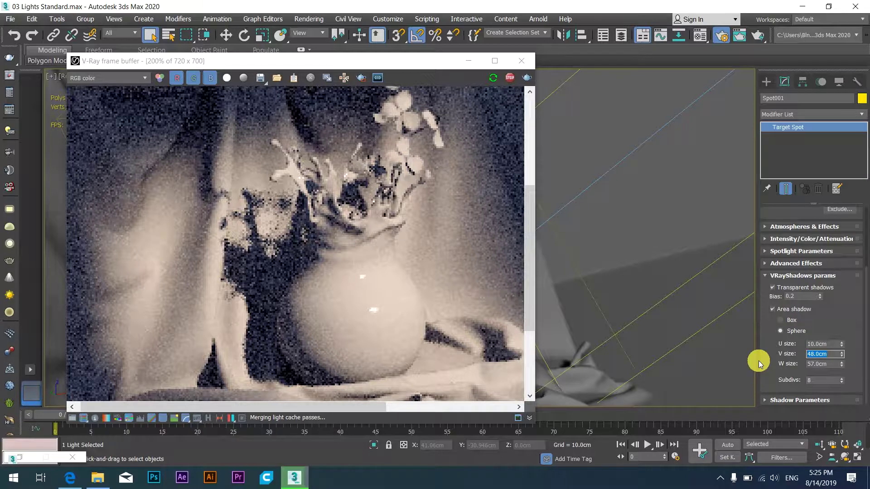
pyautogui.write('10')
pyautogui.press('Tab')
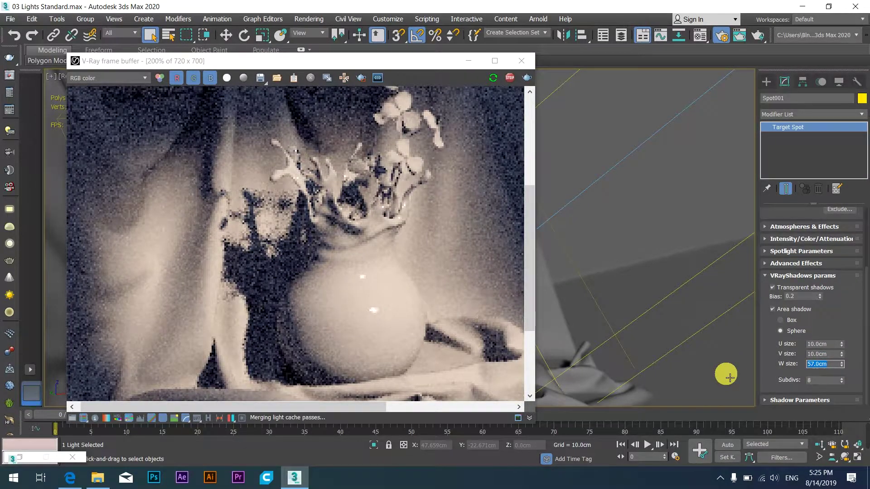
pyautogui.write('10')
pyautogui.press('Return')
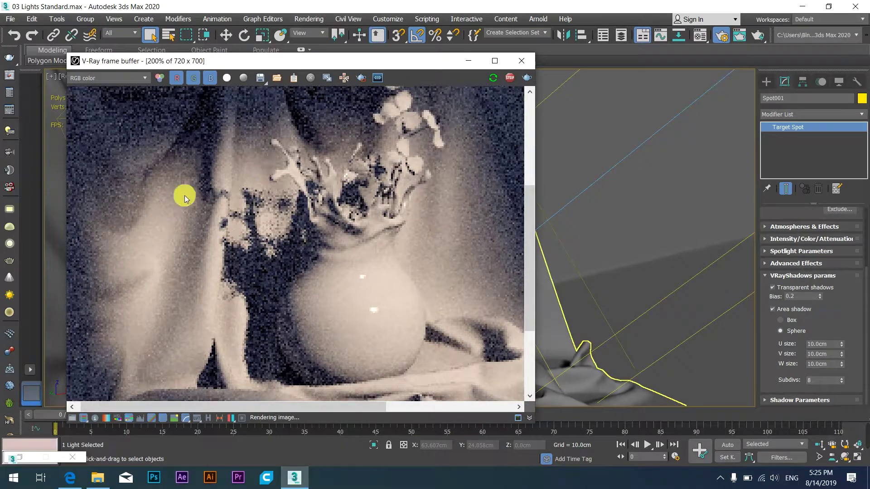
# Stop and close the V-Ray frame buffer, review the vase's glass Material #0, then open the Rendered Frame Window
pyautogui.click(509, 78)
pyautogui.click(521, 61)
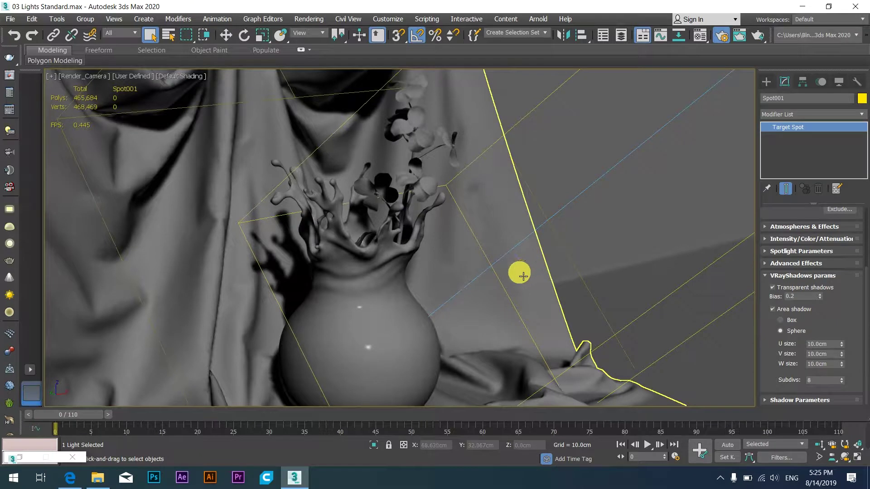
pyautogui.press('m')
pyautogui.moveTo(520, 46); pyautogui.dragTo(634, 70)
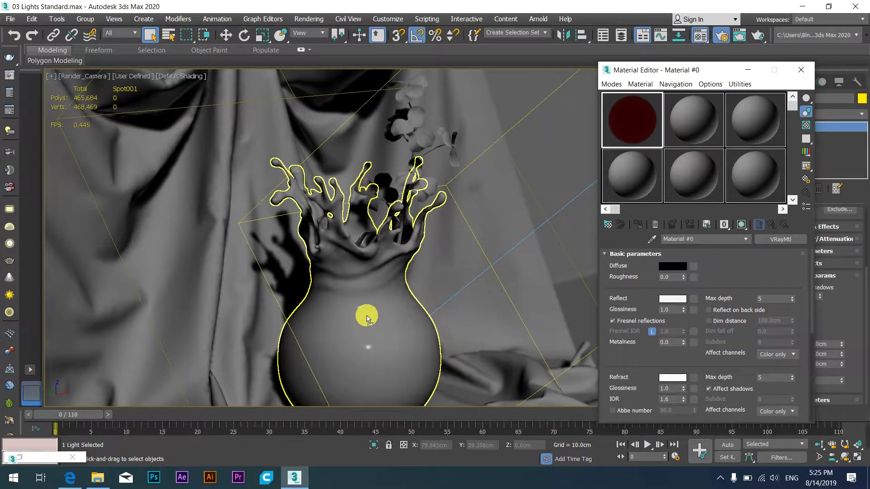
pyautogui.scroll(-2, 674, 350)
pyautogui.scroll(-3, 651, 353)
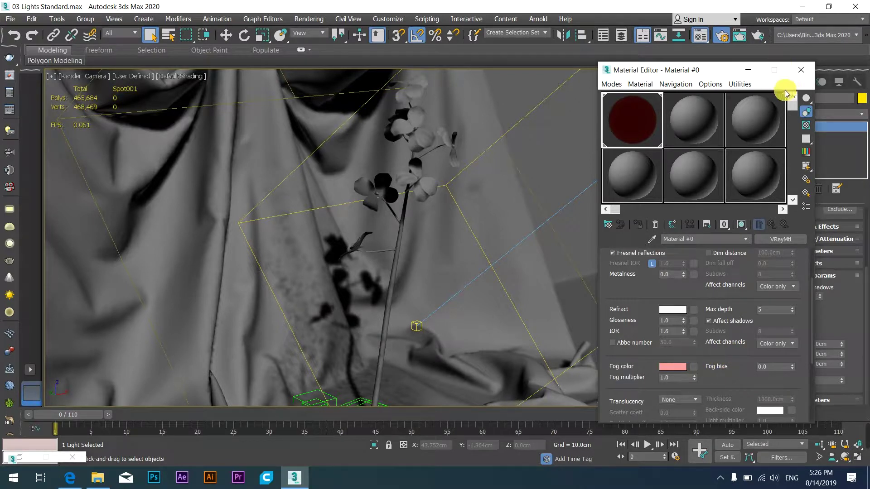
pyautogui.click(799, 74)
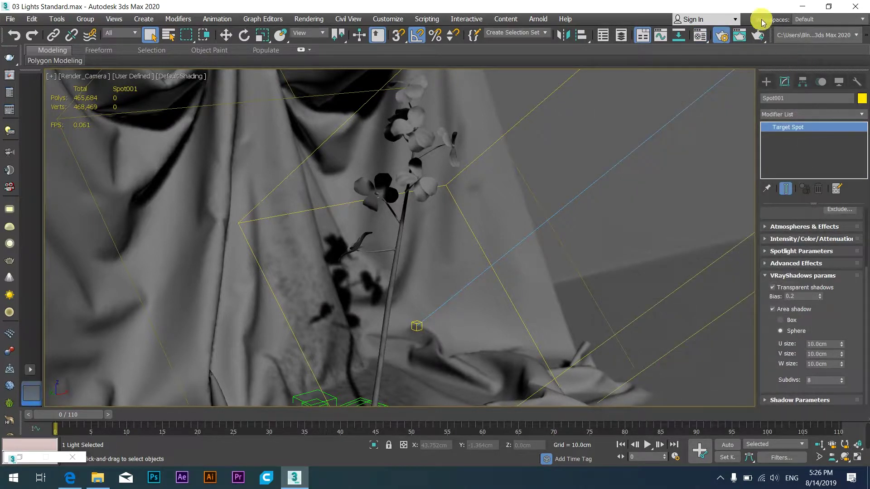
pyautogui.click(758, 35)
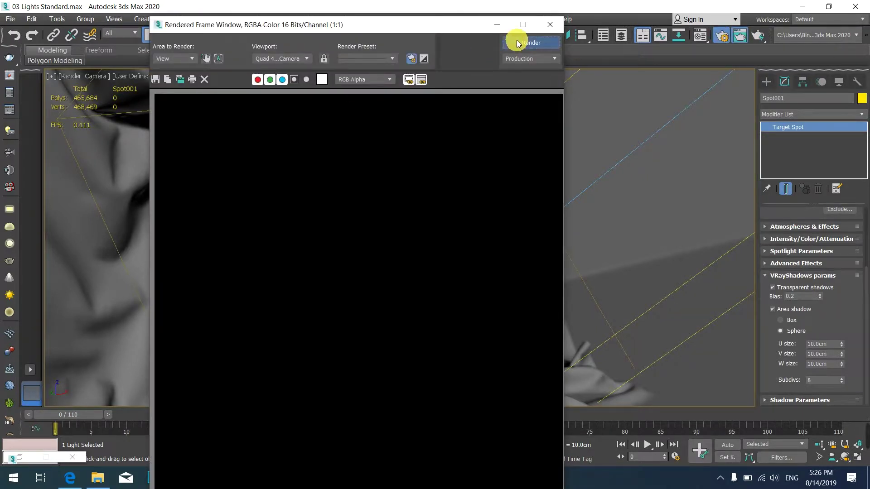
# Render the vase scene to the V-Ray frame buffer, finishing in 22.7 s, and reopen Render Setup
pyautogui.click(518, 41)
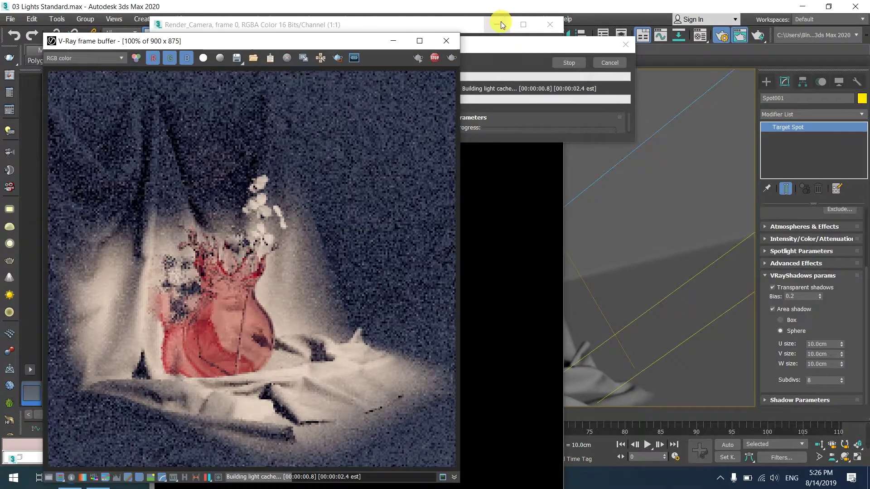
pyautogui.click(496, 24)
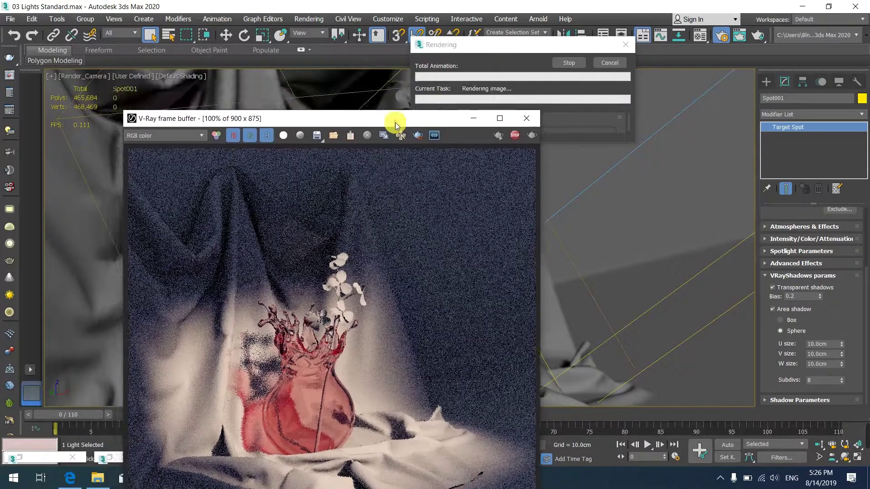
pyautogui.moveTo(315, 44); pyautogui.dragTo(370, 55)
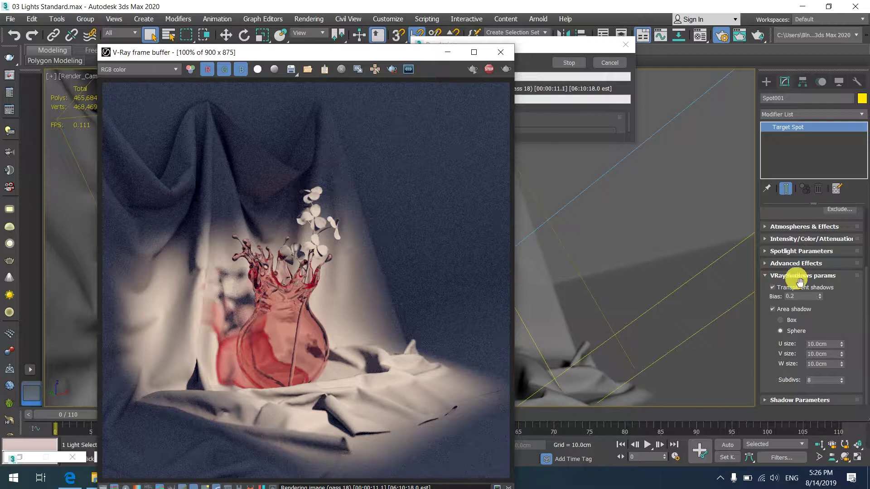
pyautogui.click(773, 289)
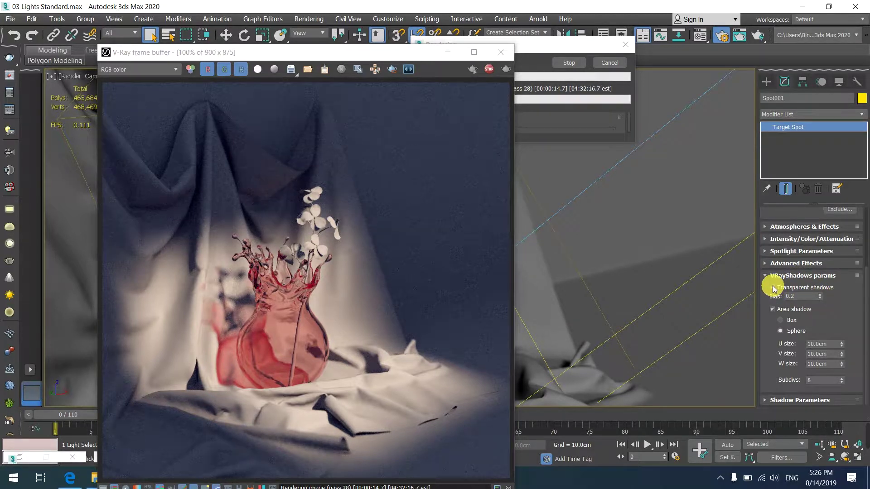
pyautogui.click(773, 289)
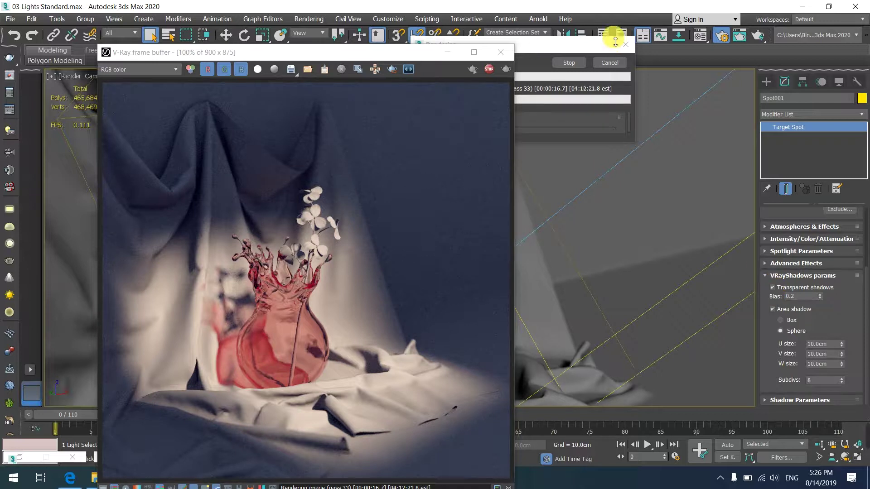
pyautogui.click(618, 66)
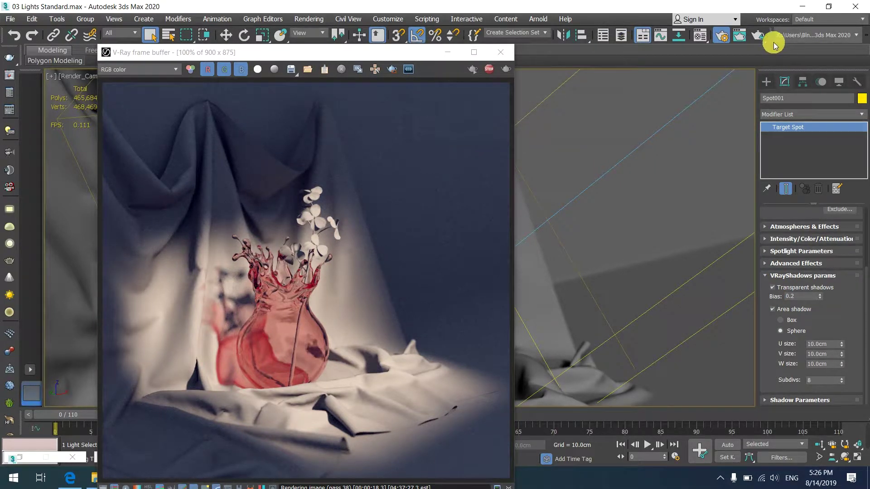
pyautogui.click(728, 43)
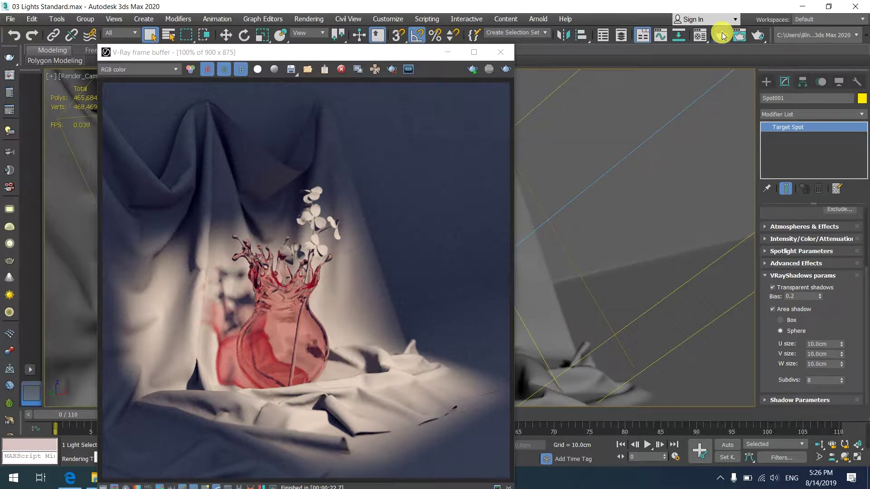
pyautogui.click(722, 36)
pyautogui.click(717, 37)
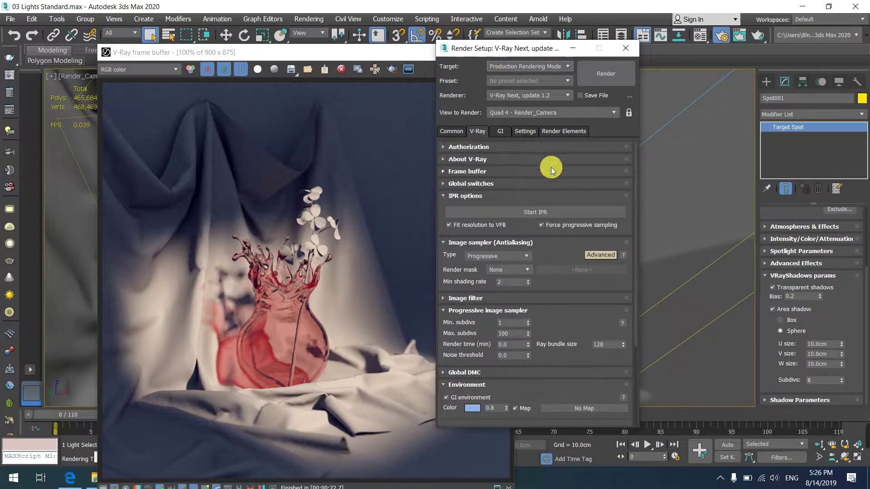
# Run V-Ray IPR, toggle Transparent shadows off and back on, then close the frame buffer
pyautogui.click(533, 215)
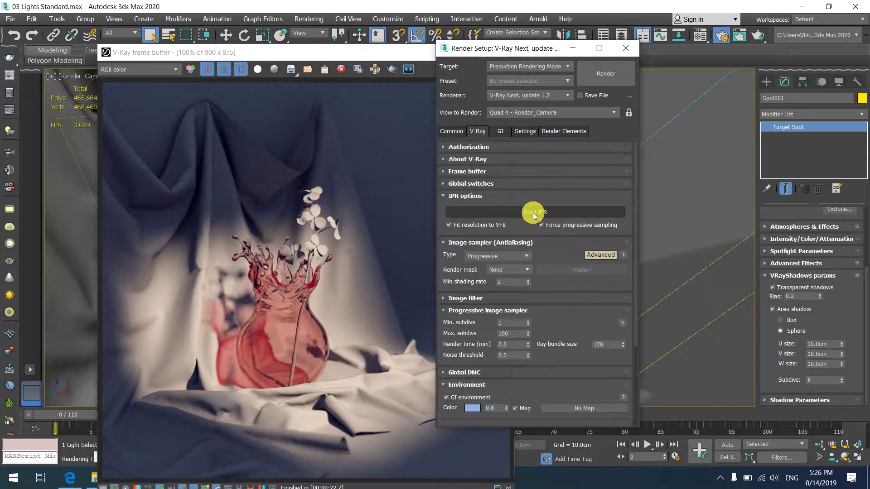
pyautogui.click(518, 211)
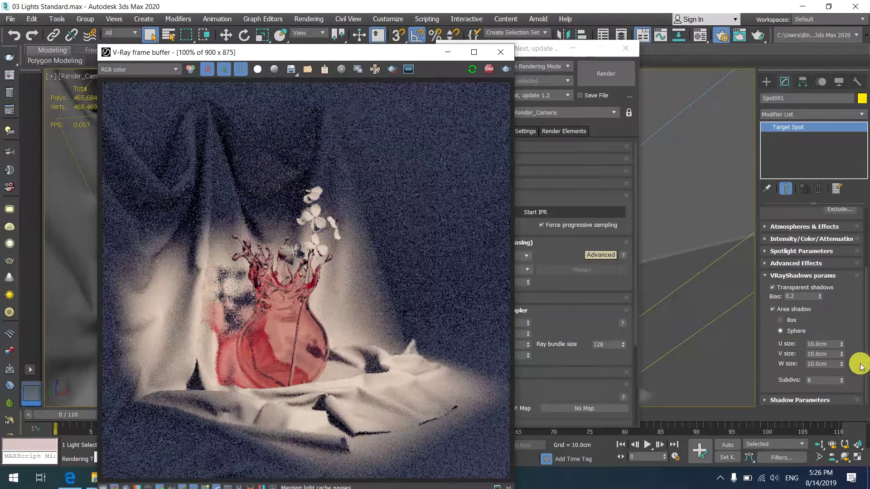
pyautogui.click(773, 287)
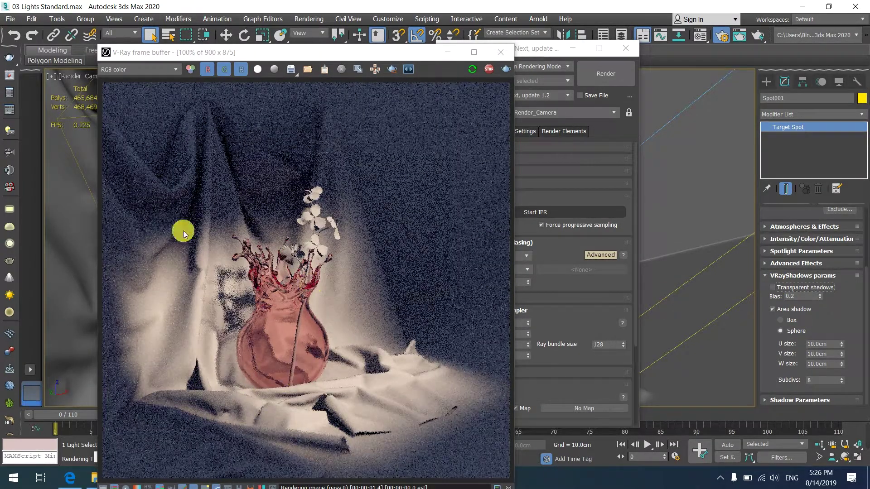
pyautogui.click(772, 287)
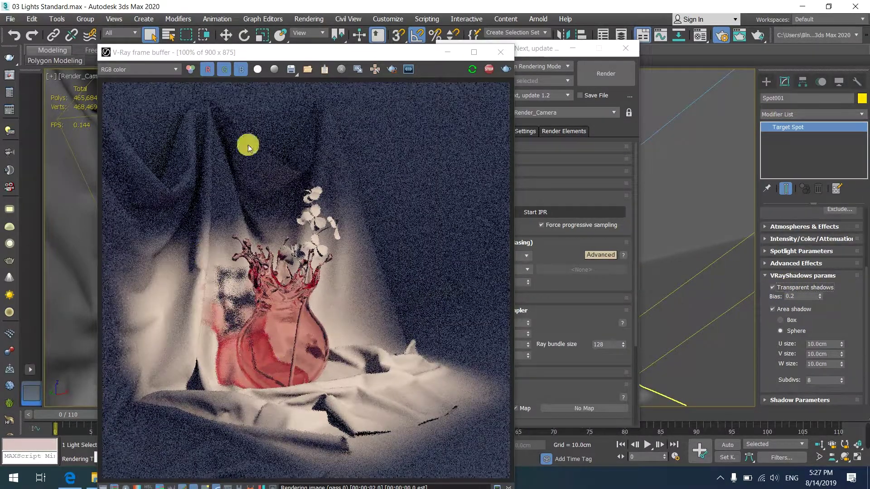
pyautogui.click(501, 55)
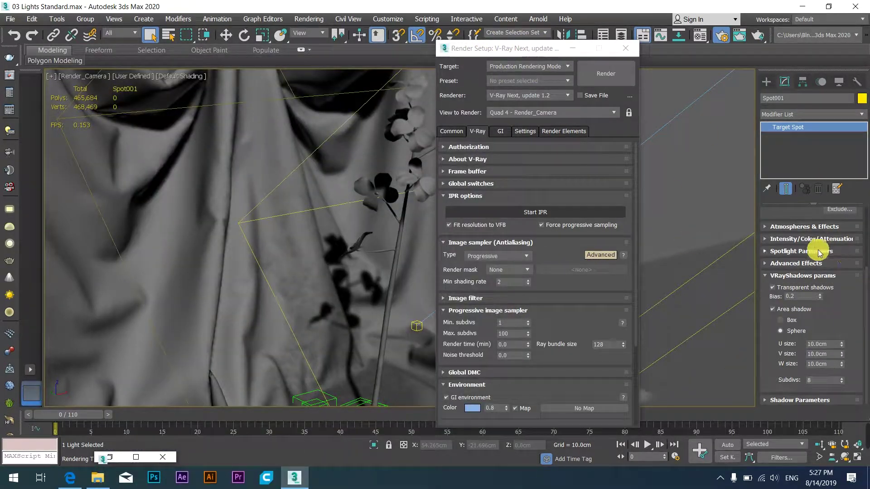
# Start V-Ray IPR and change Spot001's light type to Directional
pyautogui.scroll(3, 850, 296)
pyautogui.scroll(2, 811, 288)
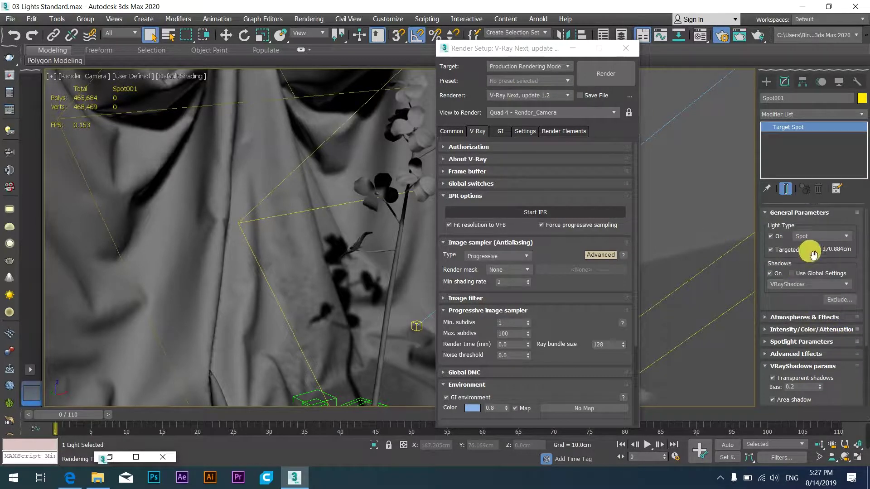
pyautogui.click(539, 216)
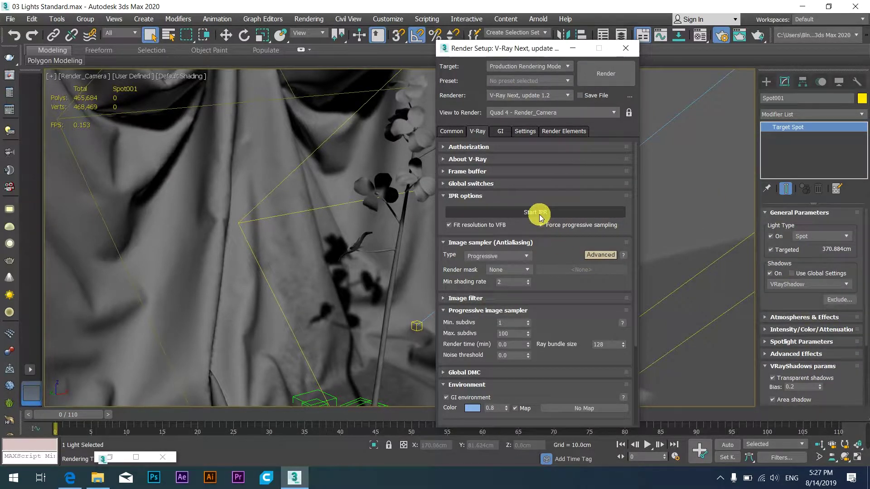
pyautogui.click(539, 216)
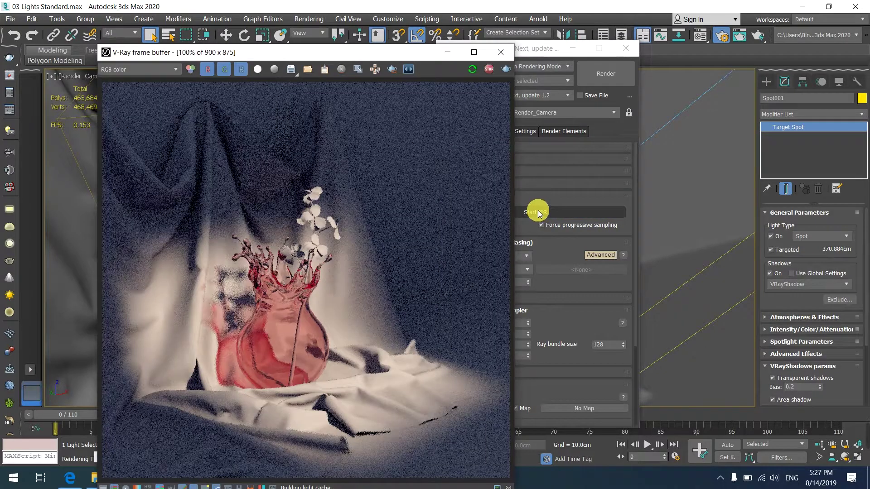
pyautogui.click(805, 235)
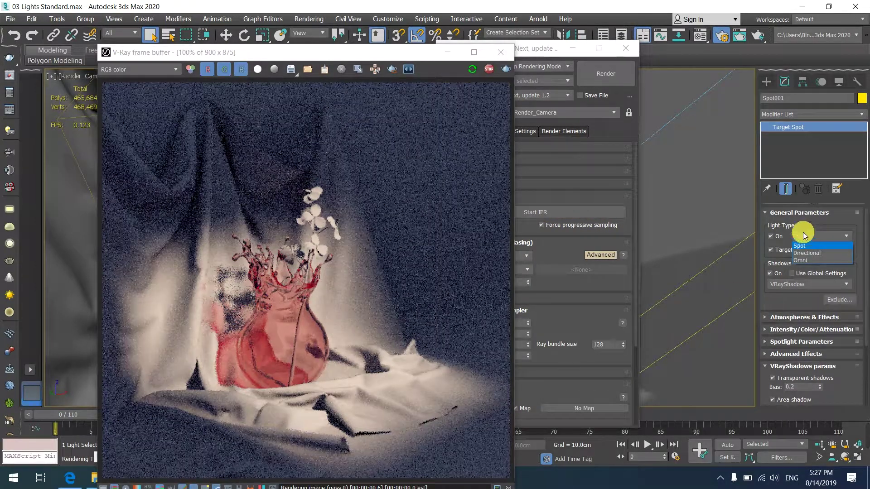
pyautogui.click(814, 254)
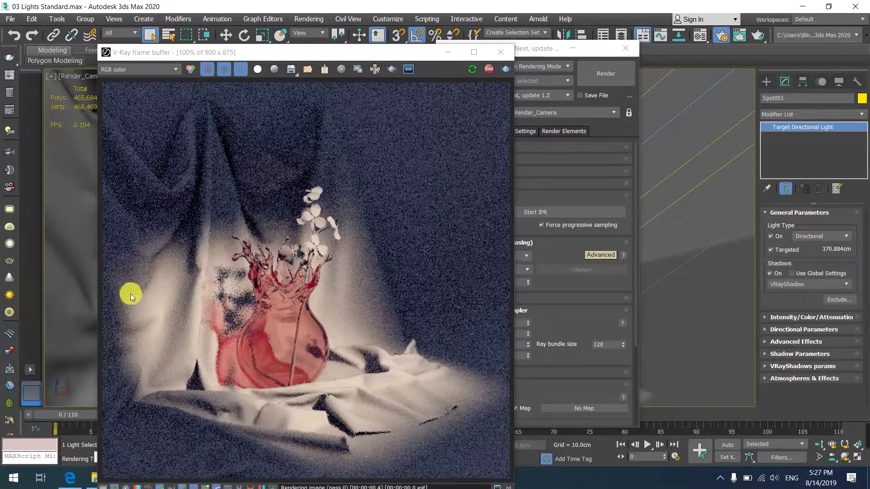
# Raise the directional light's multiplier to 5.472
pyautogui.click(770, 318)
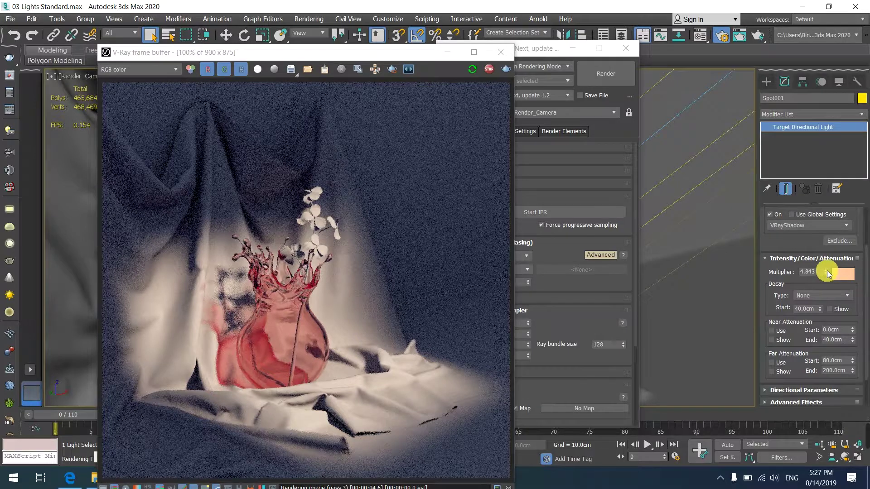
pyautogui.moveTo(826, 272); pyautogui.dragTo(828, 258)
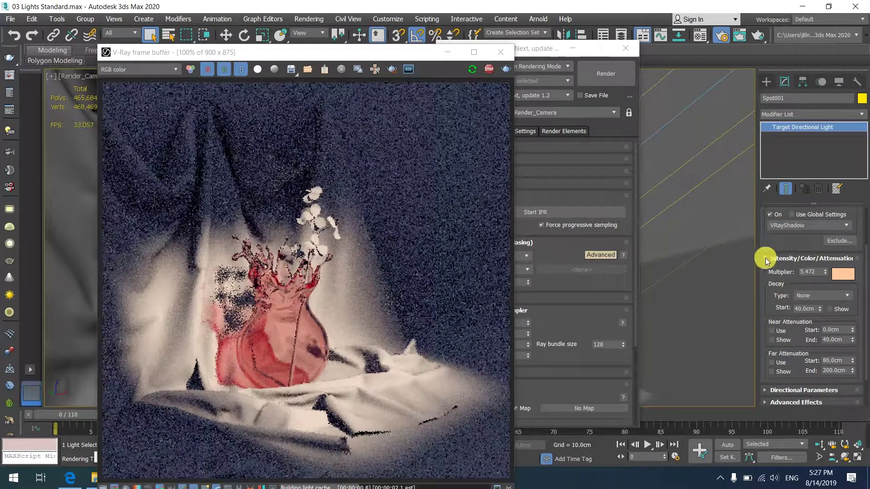
pyautogui.click(765, 259)
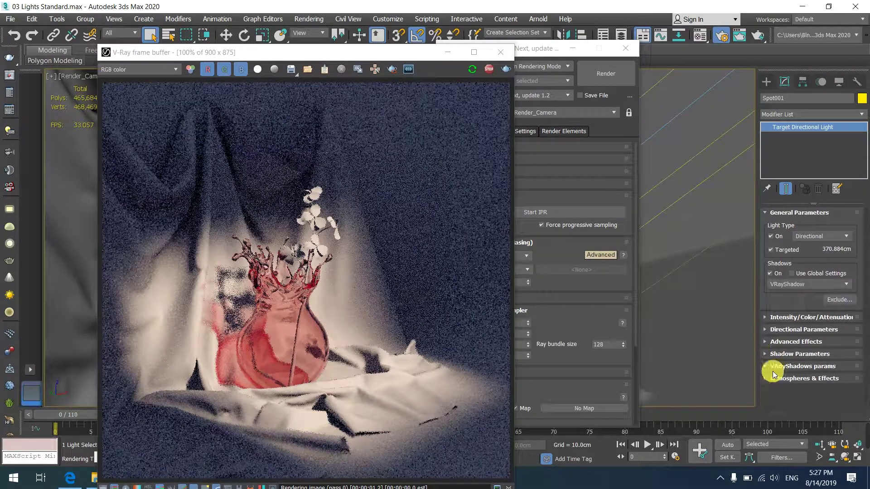
# Widen the light's hotspot and falloff, then stop IPR and put the frame buffer away
pyautogui.click(762, 330)
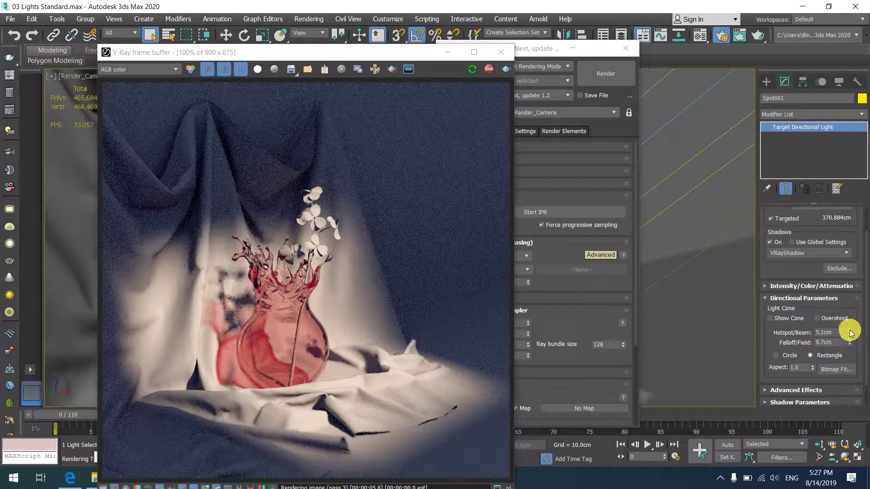
pyautogui.moveTo(850, 343); pyautogui.dragTo(853, 327)
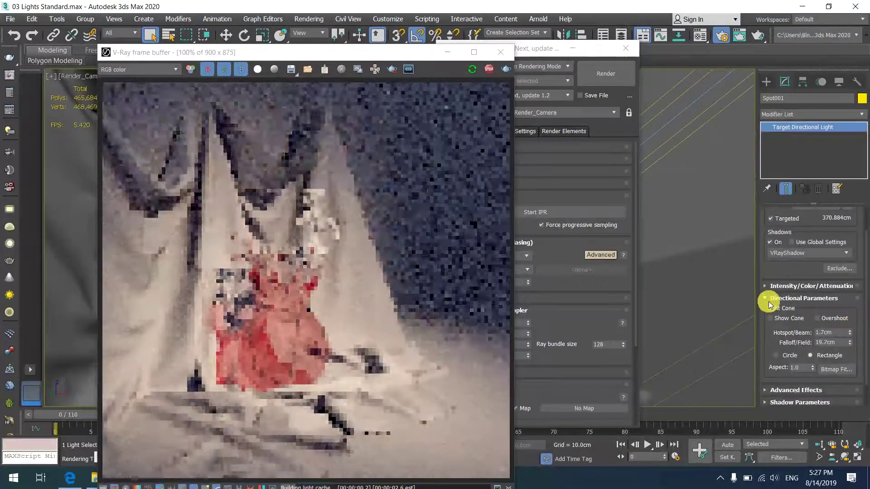
pyautogui.click(767, 298)
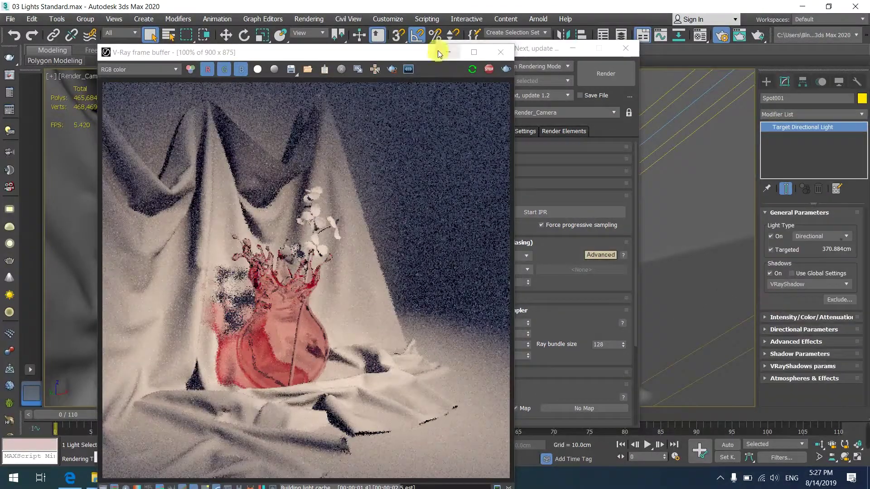
pyautogui.click(472, 69)
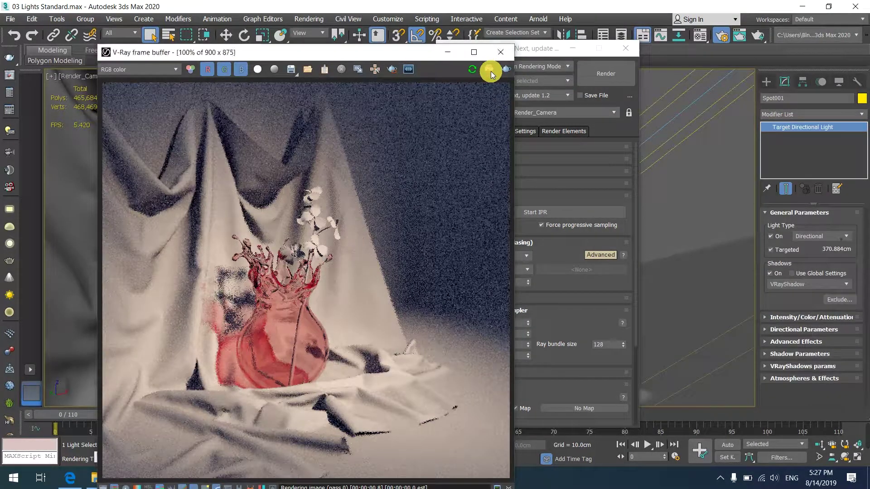
pyautogui.click(474, 53)
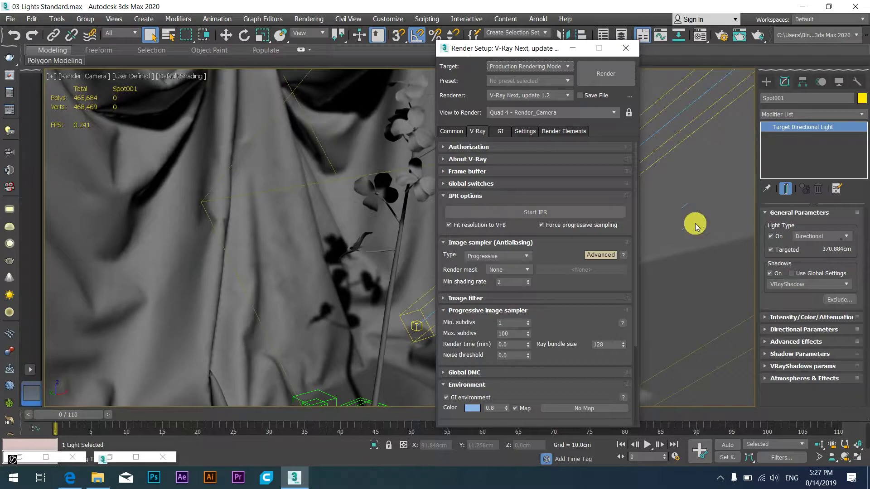
# Close Render Setup and switch to a Perspective view framing the wall, cloth and light
pyautogui.click(573, 48)
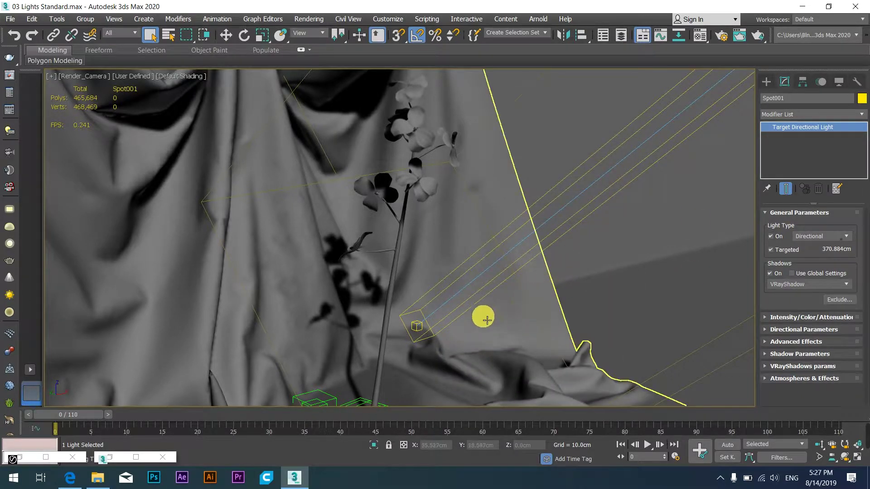
pyautogui.click(83, 78)
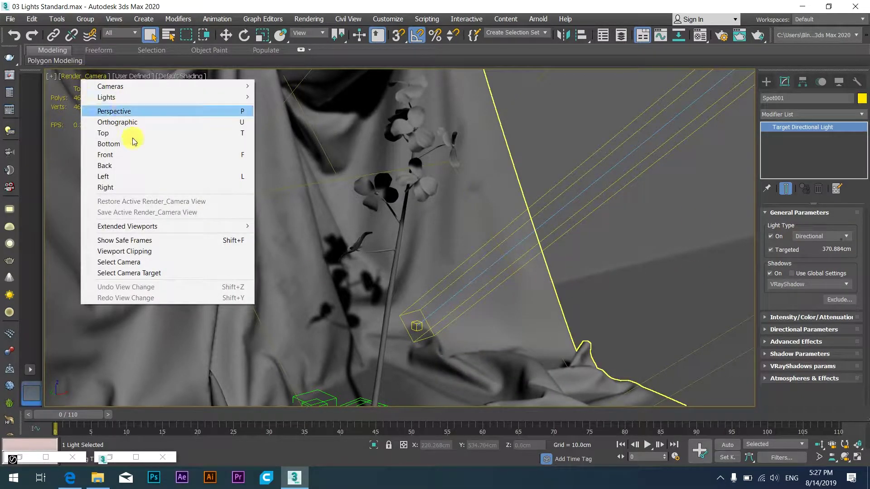
pyautogui.click(121, 111)
pyautogui.scroll(-5, 348, 236)
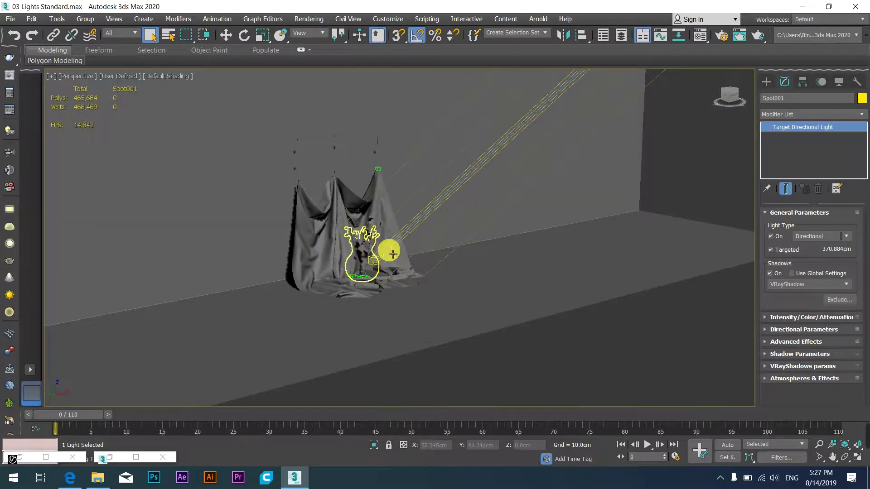
pyautogui.scroll(-3, 375, 249)
pyautogui.moveTo(398, 252)
pyautogui.keyDown('alt'); pyautogui.mouseDown(button='middle')
pyautogui.moveTo(534, 262)
pyautogui.moveTo(488, 238)
pyautogui.mouseUp(button='middle'); pyautogui.keyUp('alt')
pyautogui.scroll(4, 488, 238)
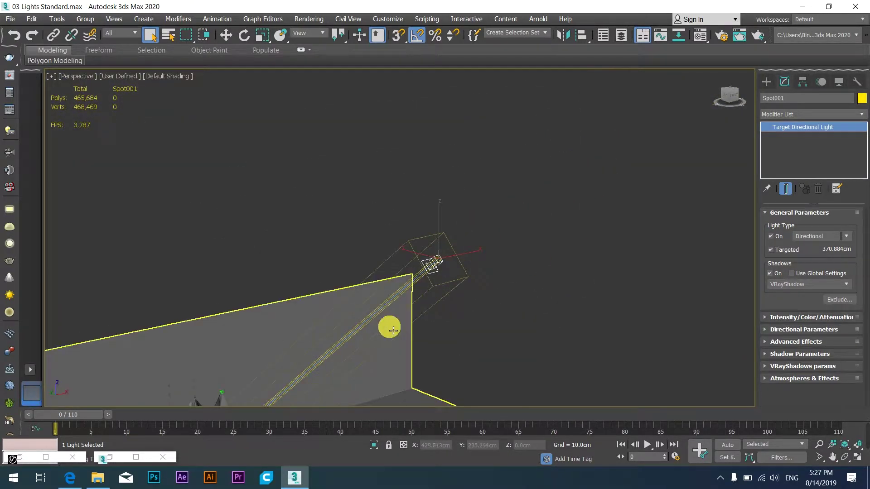
pyautogui.moveTo(388, 330); pyautogui.dragTo(445, 246, button='middle')
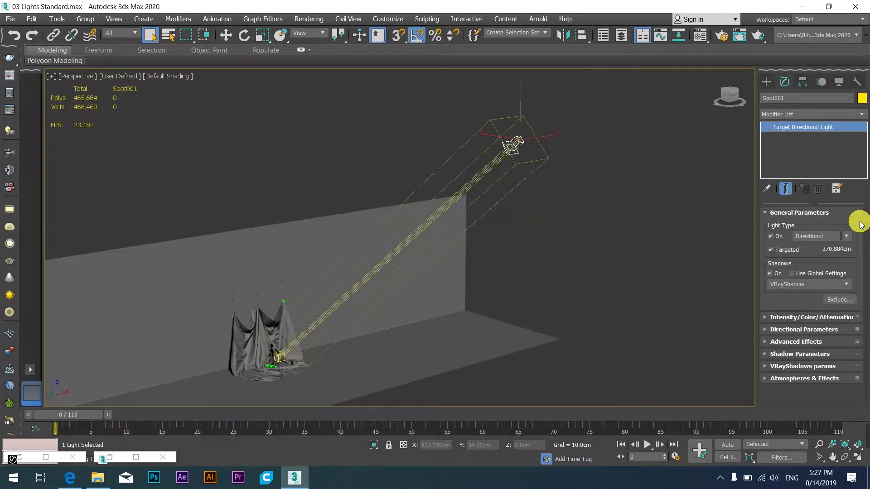
# Switch Spot001 back to a Spot light type and zoom around the scene
pyautogui.click(839, 237)
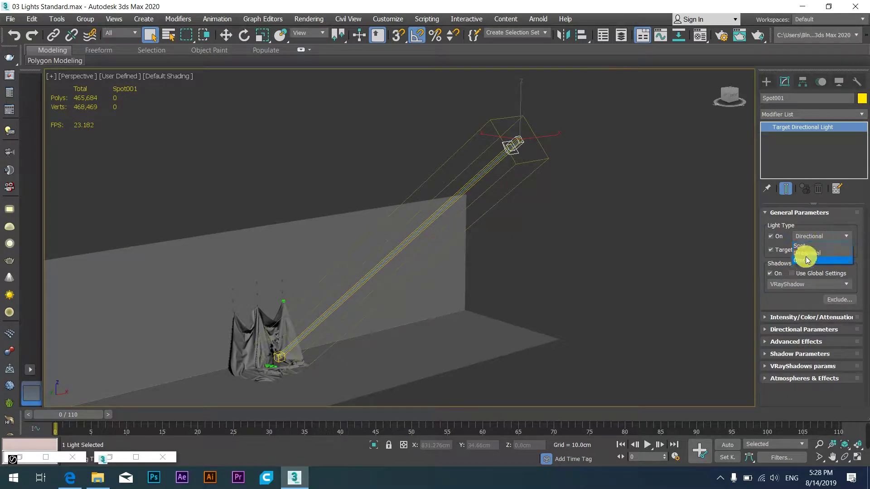
pyautogui.click(800, 246)
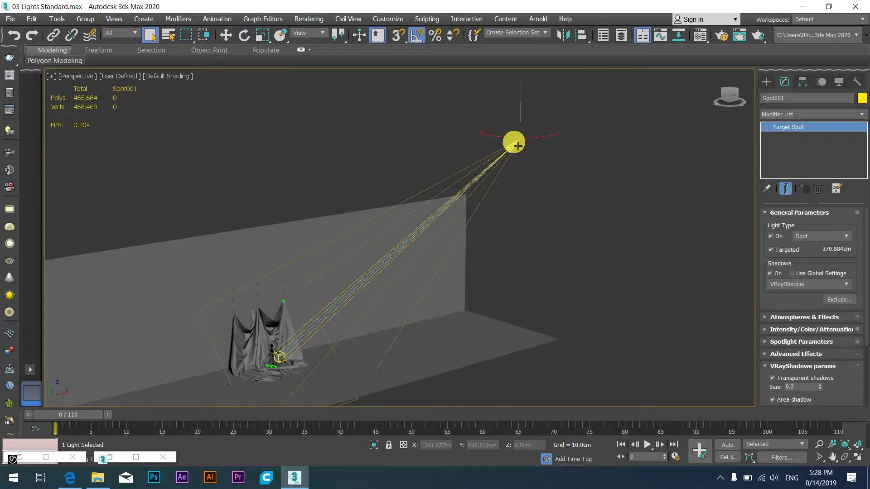
pyautogui.scroll(3, 285, 389)
pyautogui.scroll(-1, 349, 296)
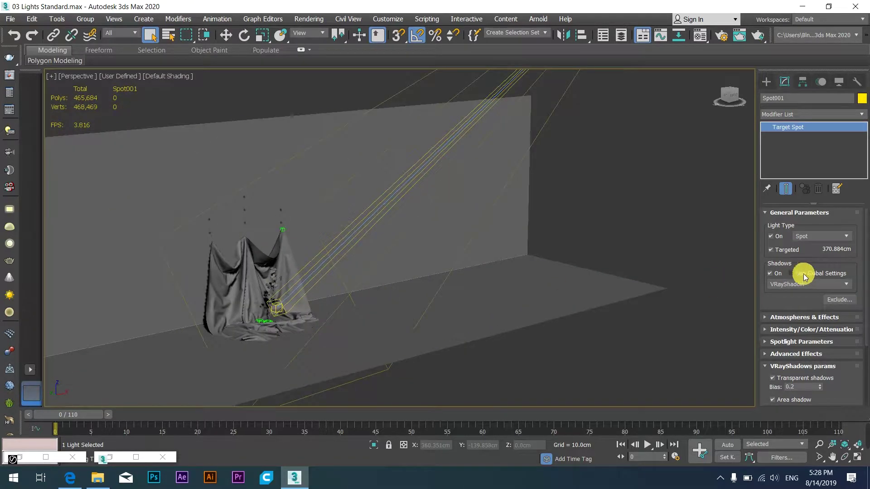
pyautogui.scroll(-5, 520, 253)
pyautogui.scroll(6, 402, 331)
pyautogui.scroll(-6, 402, 332)
pyautogui.scroll(-3, 580, 196)
# Pan and zoom the Perspective view to inspect the spot cone on the cloth and vase
pyautogui.moveTo(580, 197)
pyautogui.mouseDown(button='middle')
pyautogui.moveTo(444, 256)
pyautogui.moveTo(412, 402)
pyautogui.mouseUp(button='middle')
pyautogui.scroll(-4, 431, 294)
pyautogui.scroll(5, 378, 323)
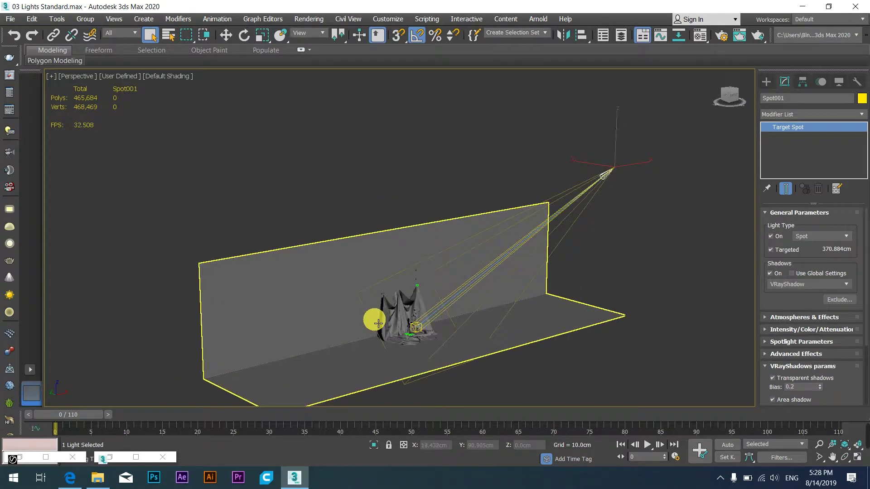
pyautogui.scroll(3, 378, 324)
pyautogui.scroll(2, 499, 354)
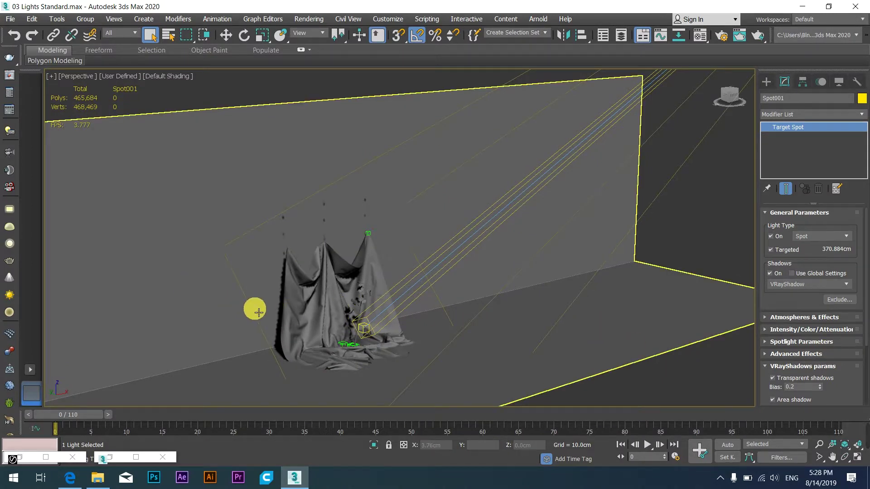
pyautogui.scroll(-5, 420, 264)
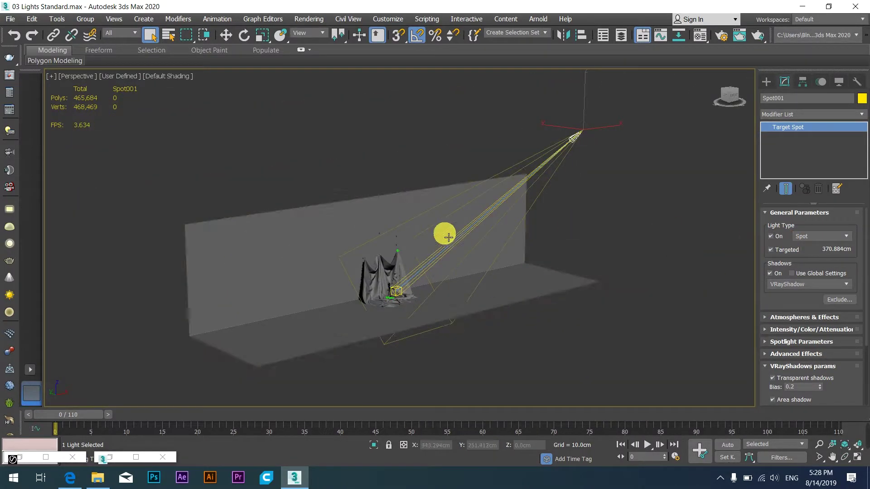
pyautogui.scroll(3, 396, 272)
pyautogui.scroll(3, 367, 361)
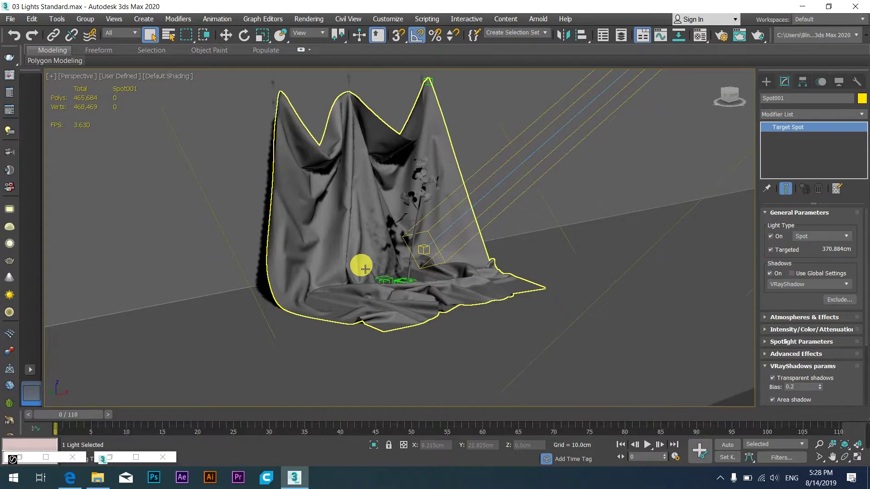
pyautogui.scroll(3, 365, 269)
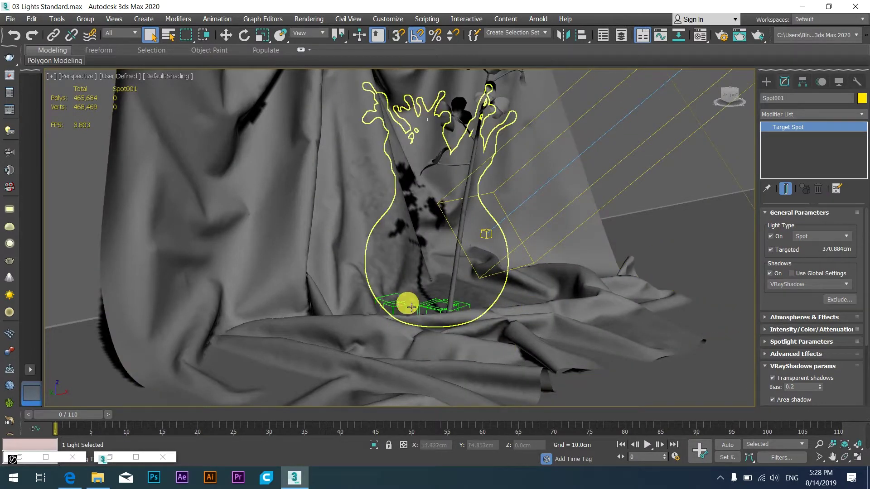